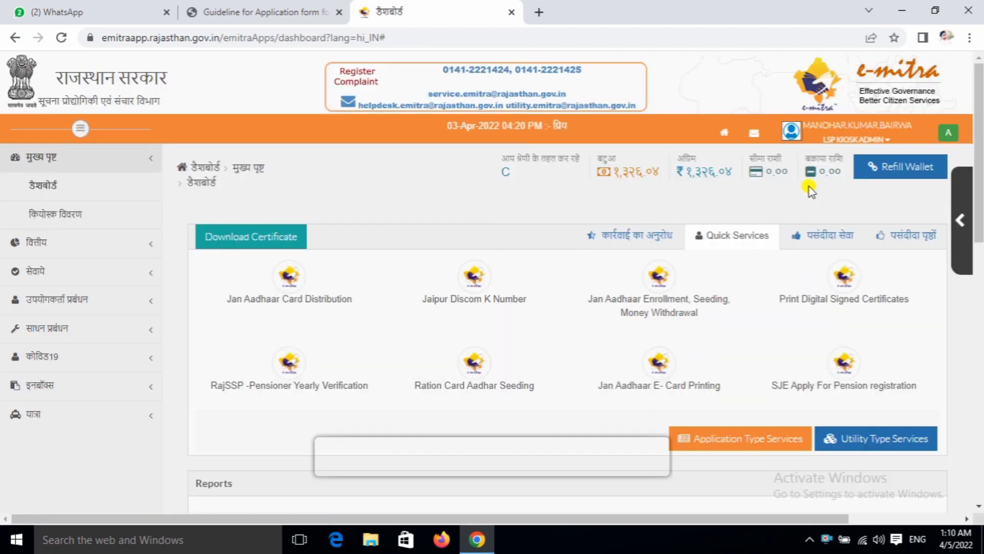
Open the Application Type Services page from the e-Mitra dashboard.
left_click_drag(980, 108, 980, 136)
scroll(980, 136, "up", 3)
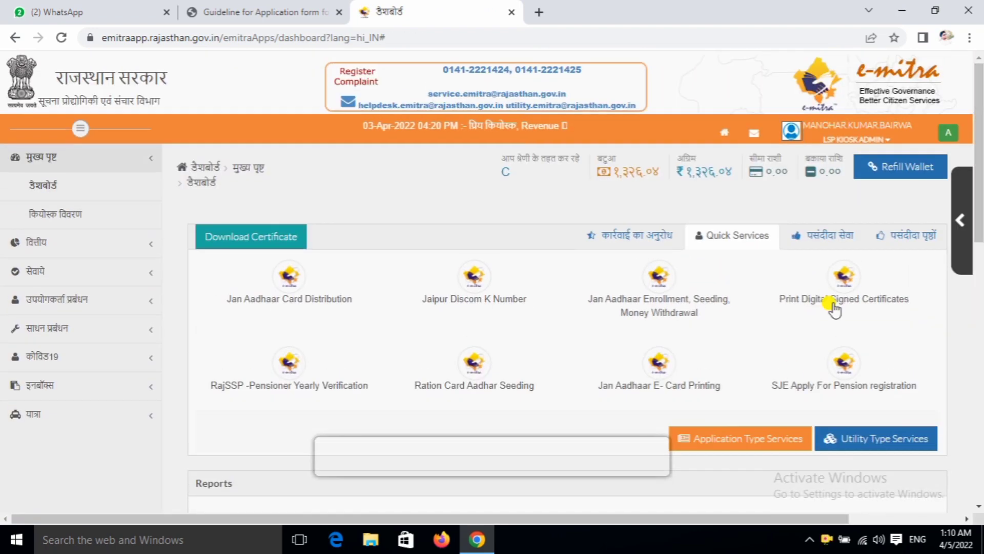
left_click(774, 441)
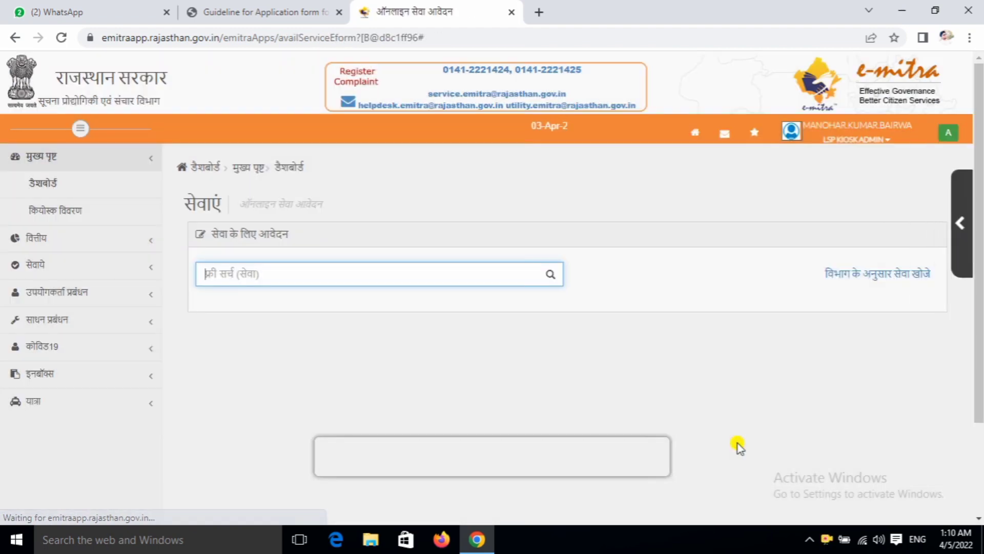
Search 'NFSA' and select the NFSA rural-area appeal-for-inclusion service.
left_click(309, 273)
type("NFSA")
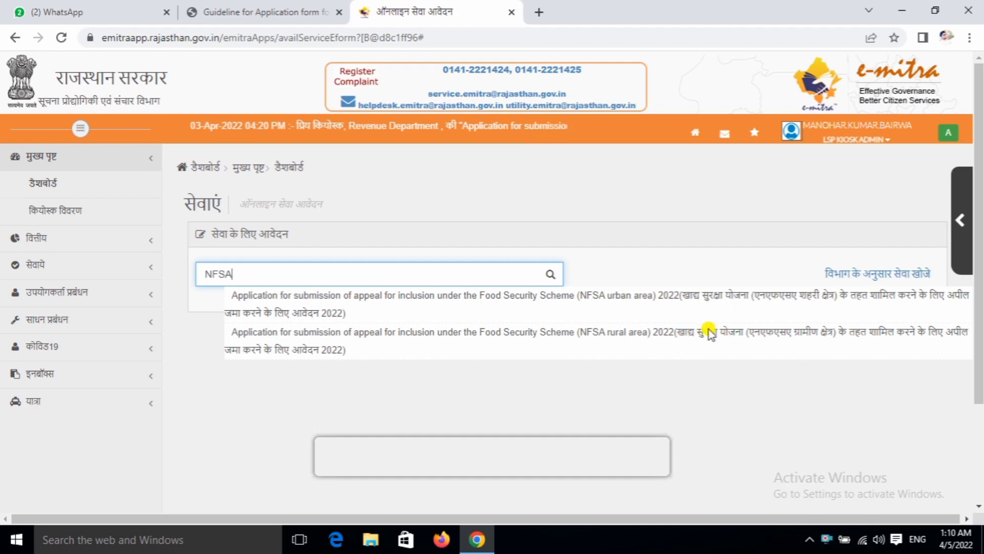
left_click(622, 334)
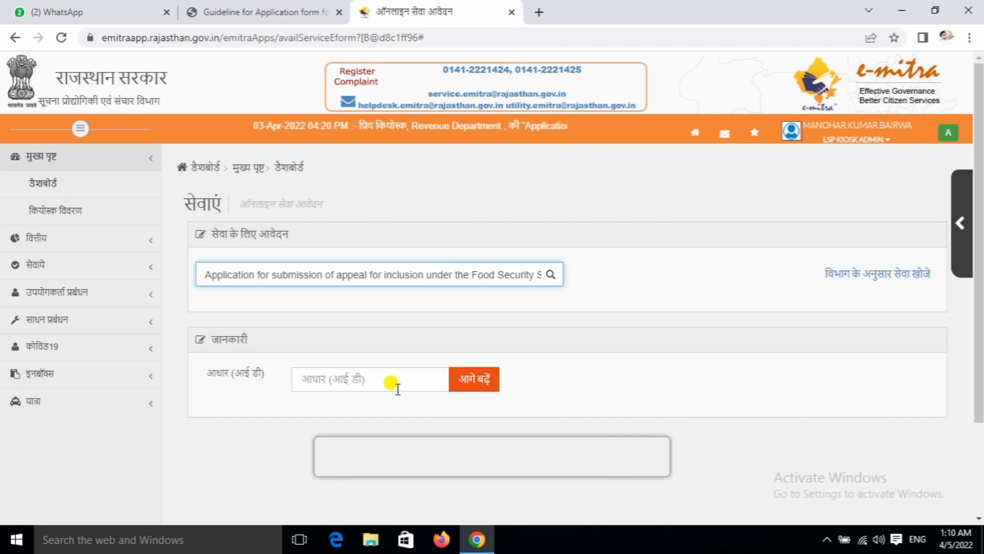
Enter the applicant's Aadhaar number in the आधार (आई डी) field.
left_click(397, 388)
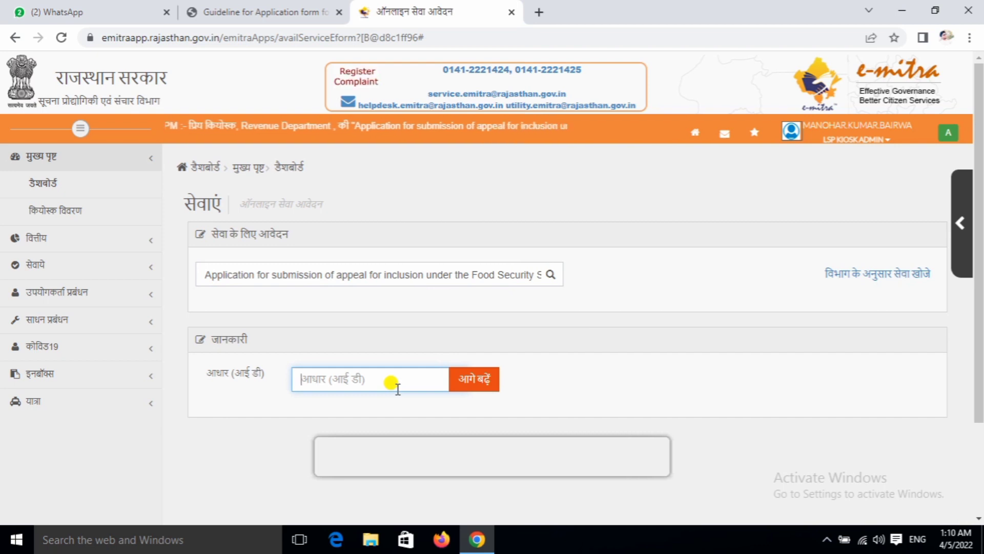
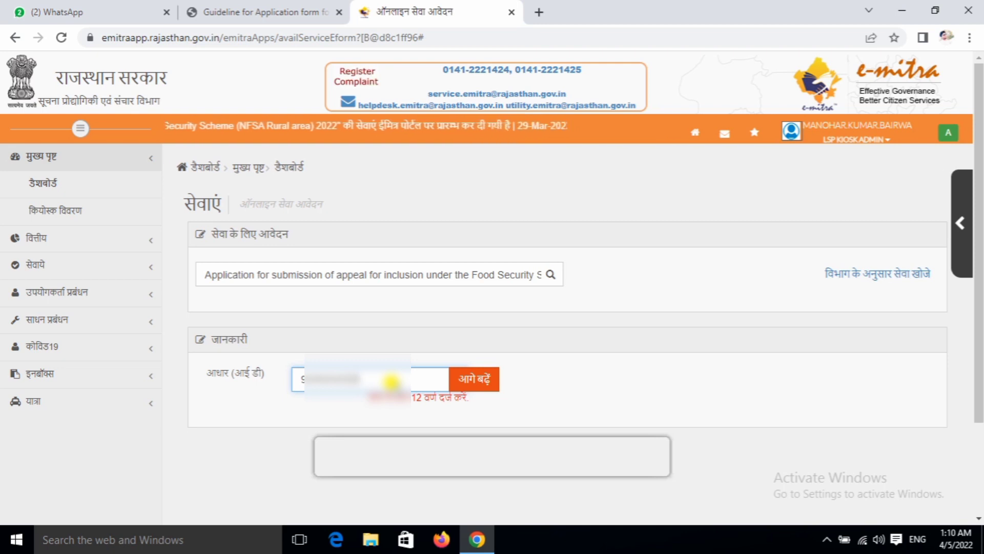
Complete the Aadhaar number, proceed with आगे बढ़ें, and give and confirm authentication consent.
type("1")
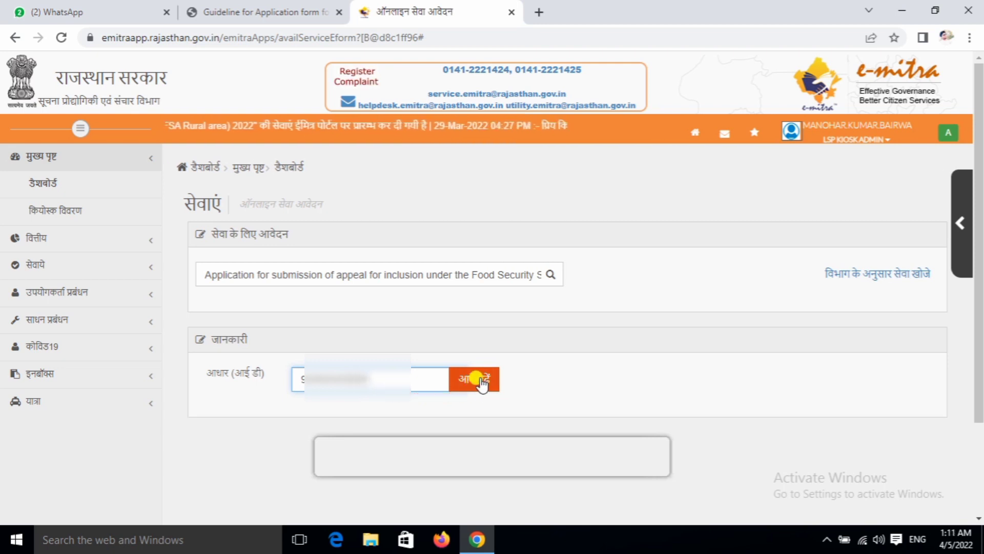
left_click(481, 382)
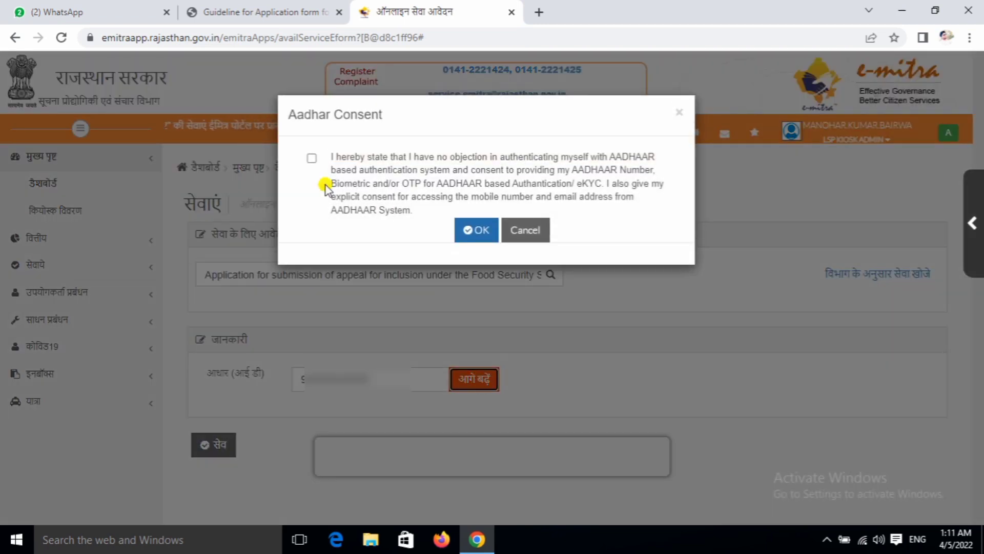
left_click(312, 159)
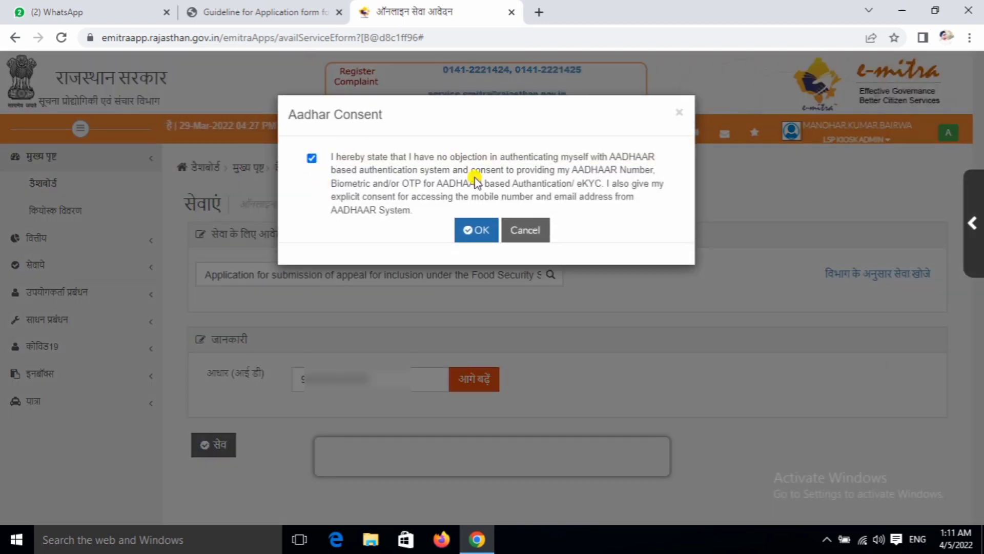
left_click(472, 229)
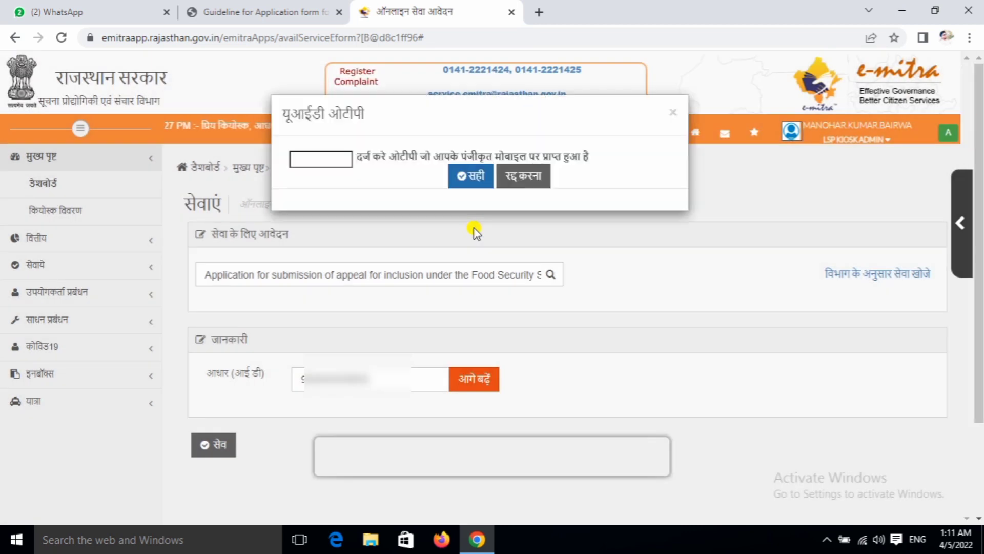
Enter the one-time password and verify it with सही.
left_click(331, 159)
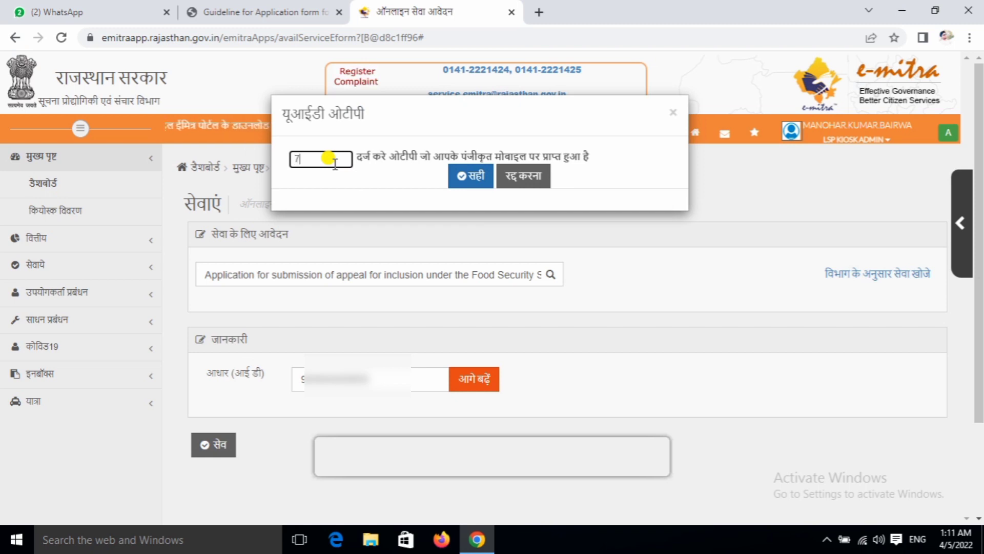
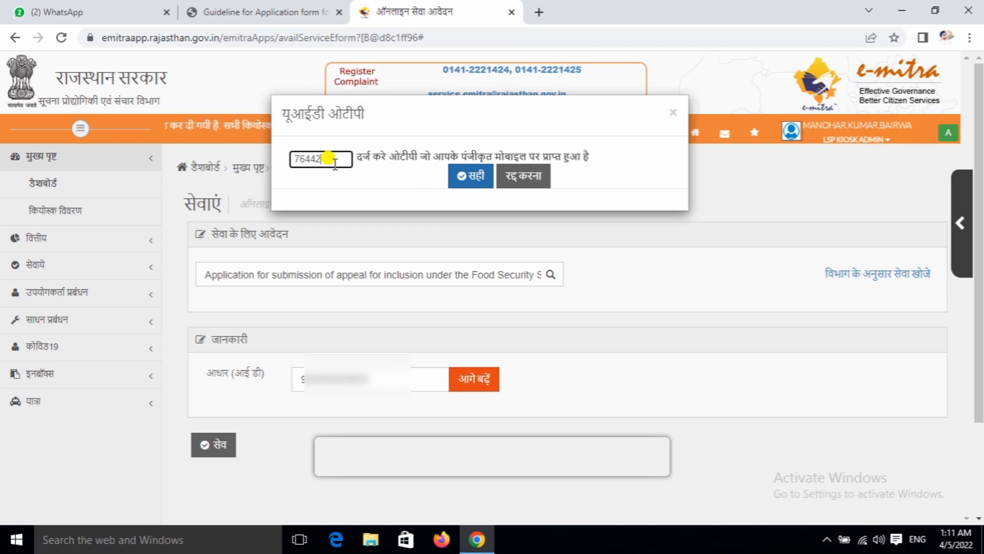
left_click(471, 176)
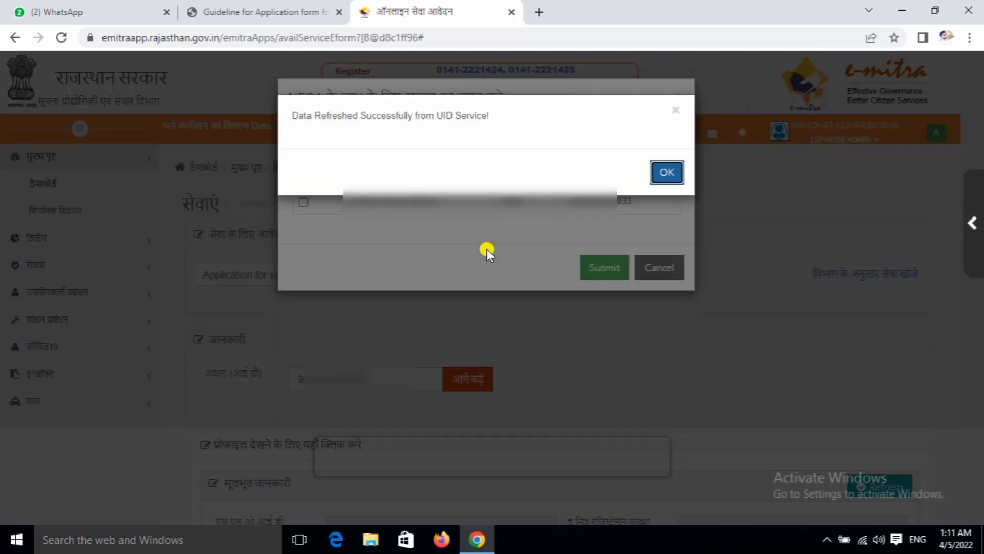
Dismiss the Data Refreshed notice, tick the second family member, and submit.
left_click(669, 171)
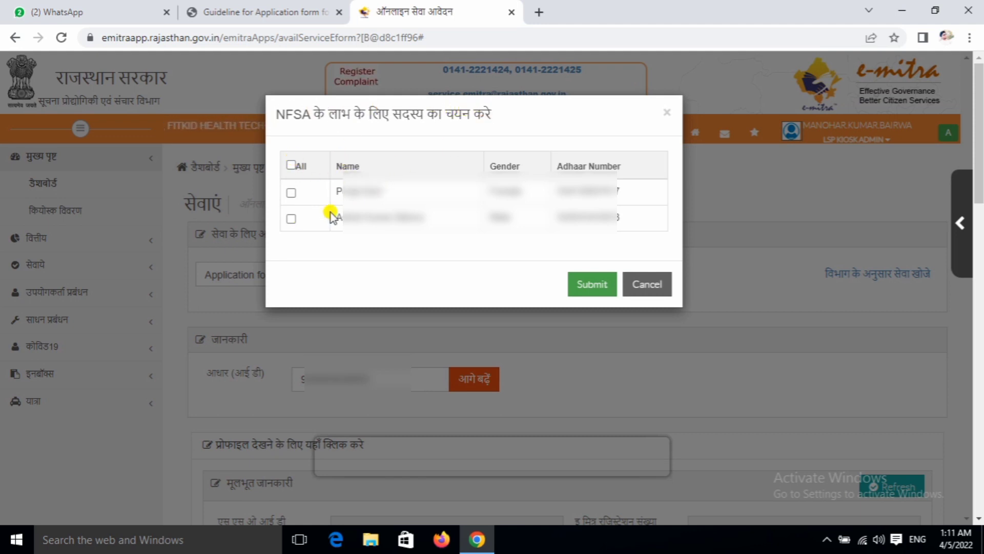
left_click(292, 219)
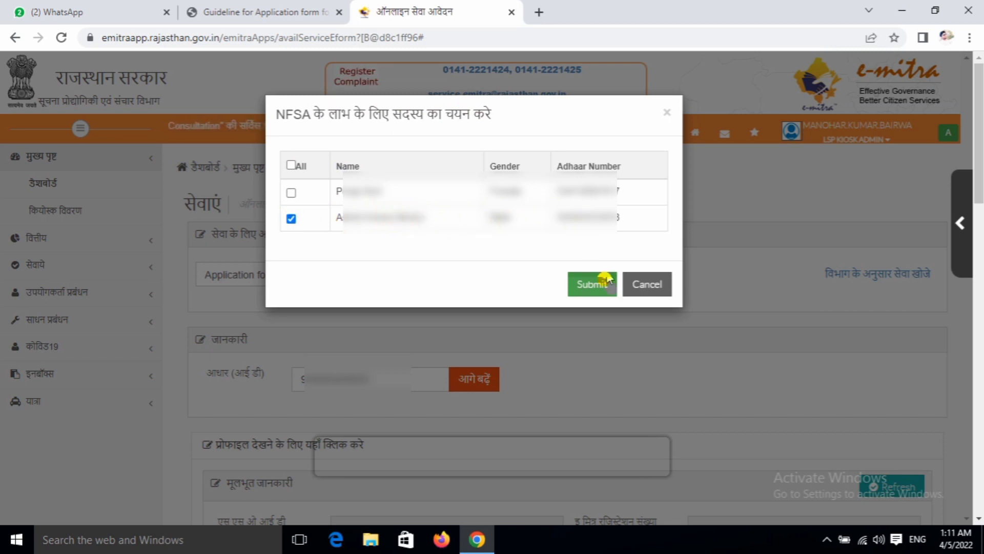
left_click(589, 285)
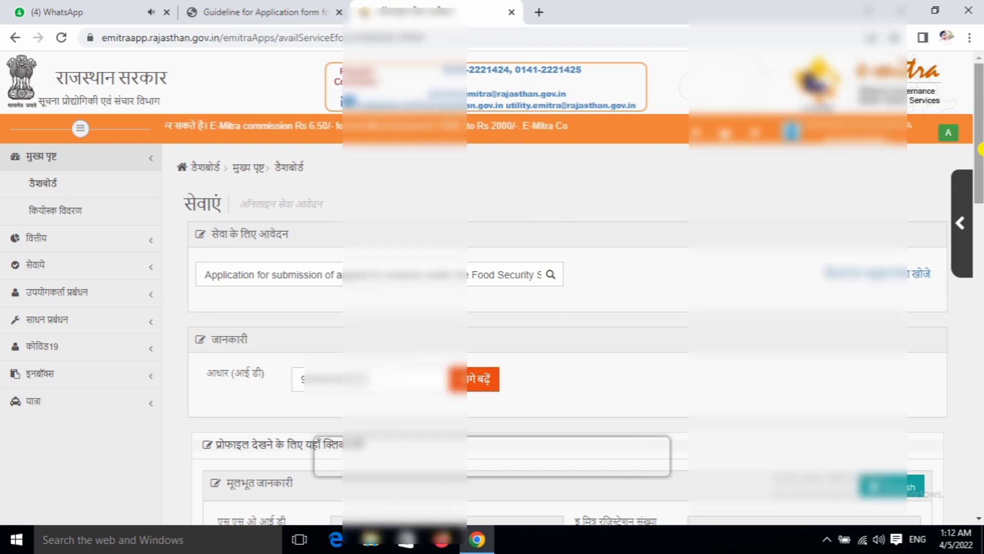
Choose the applicant's inclusion category in the श्रेणी field and scroll to the address sections.
left_click_drag(980, 149, 978, 251)
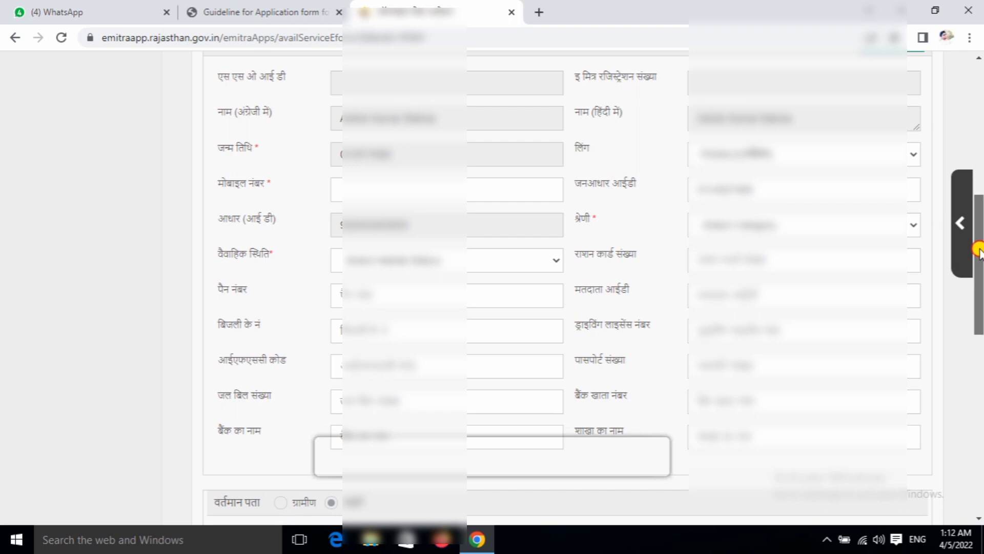
left_click_drag(979, 251, 979, 256)
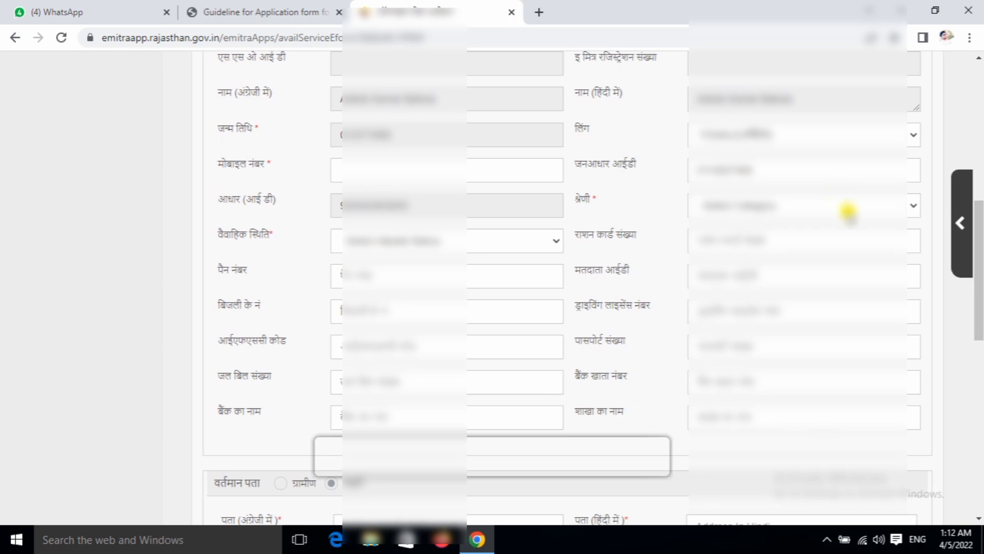
left_click(848, 206)
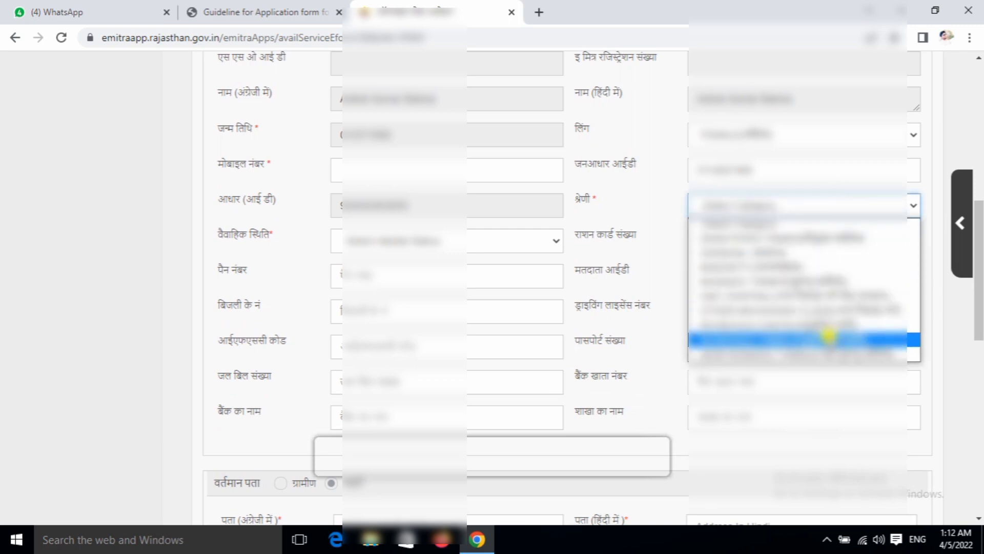
left_click(828, 337)
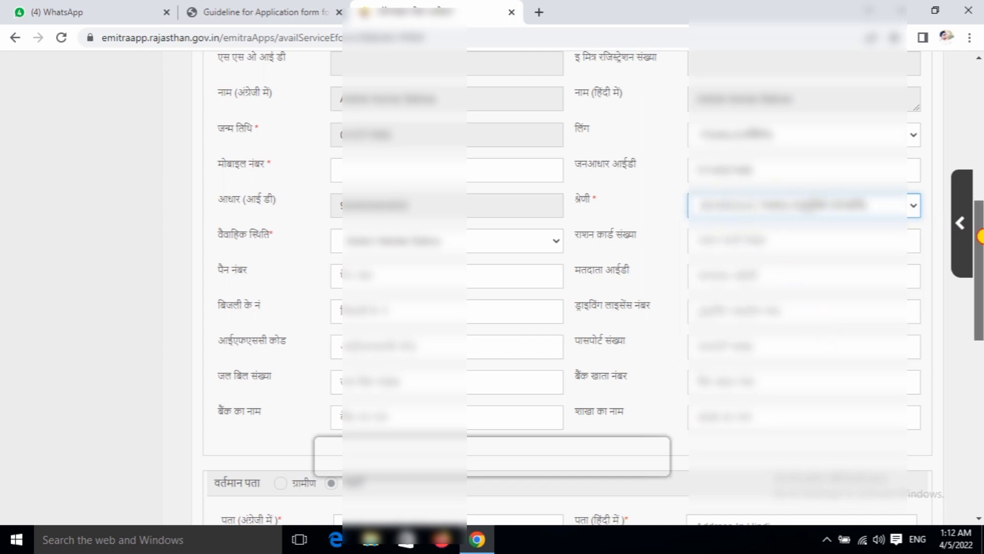
scroll(979, 281, "down", 3)
left_click_drag(979, 281, 978, 325)
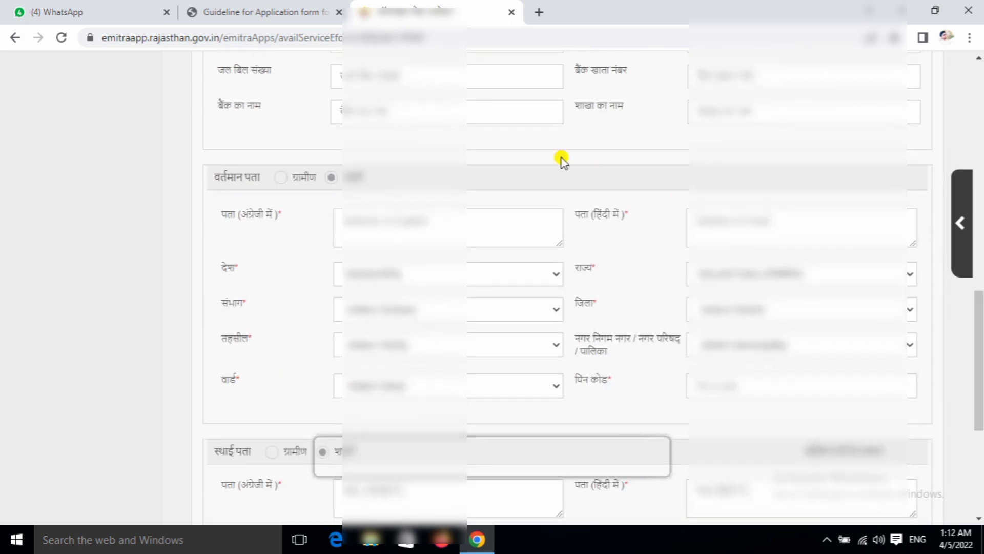
Mark both current and permanent addresses as ग्रामीण (rural) and attempt to save.
left_click(281, 177)
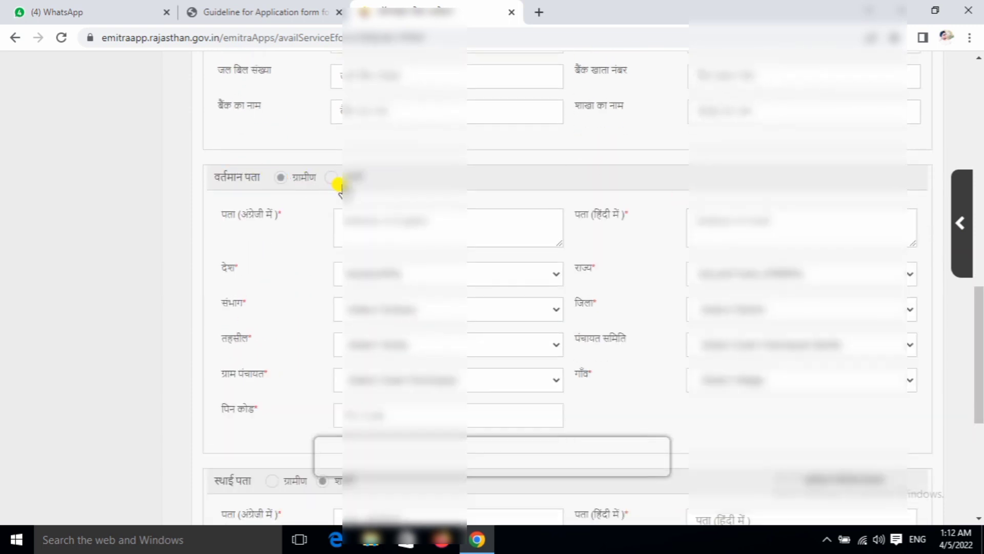
left_click_drag(980, 337, 980, 423)
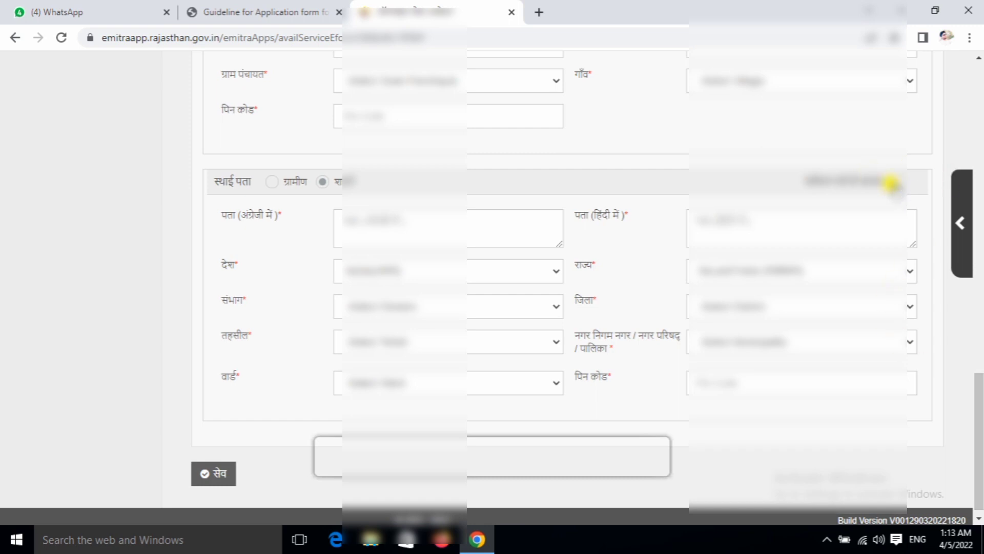
left_click(897, 181)
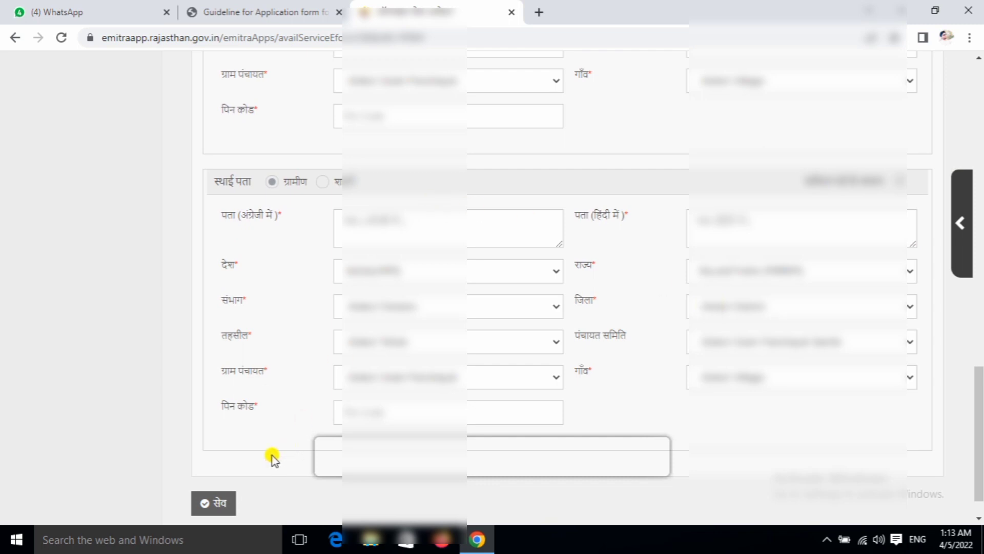
left_click(222, 504)
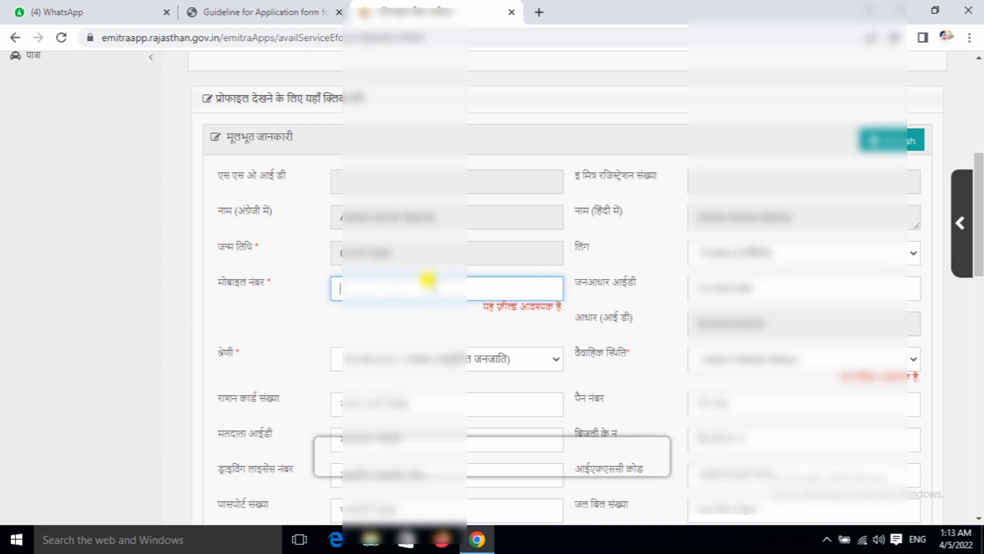
Paste the applicant's mobile number and choose their marital status.
key("ctrl+v")
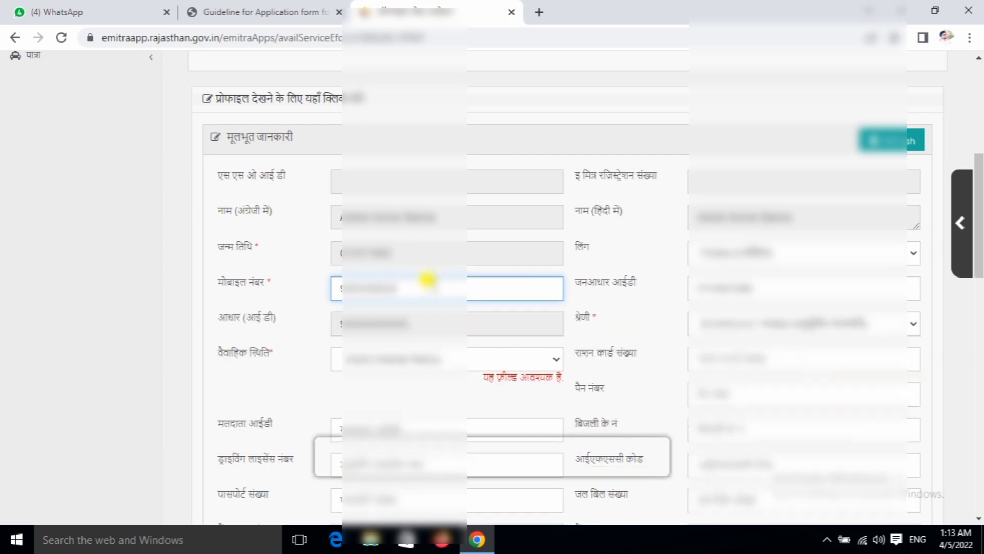
left_click(480, 358)
left_click(446, 405)
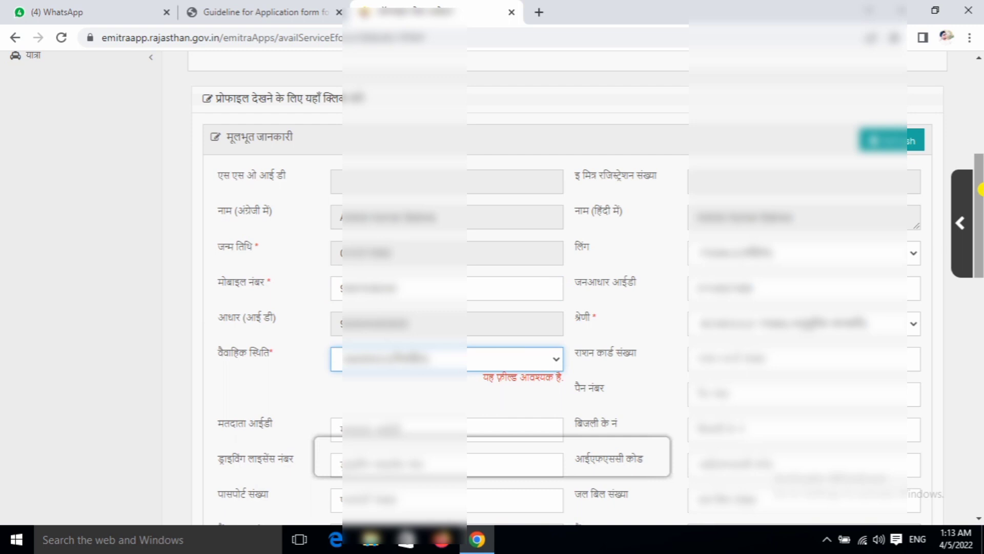
left_click_drag(979, 189, 980, 304)
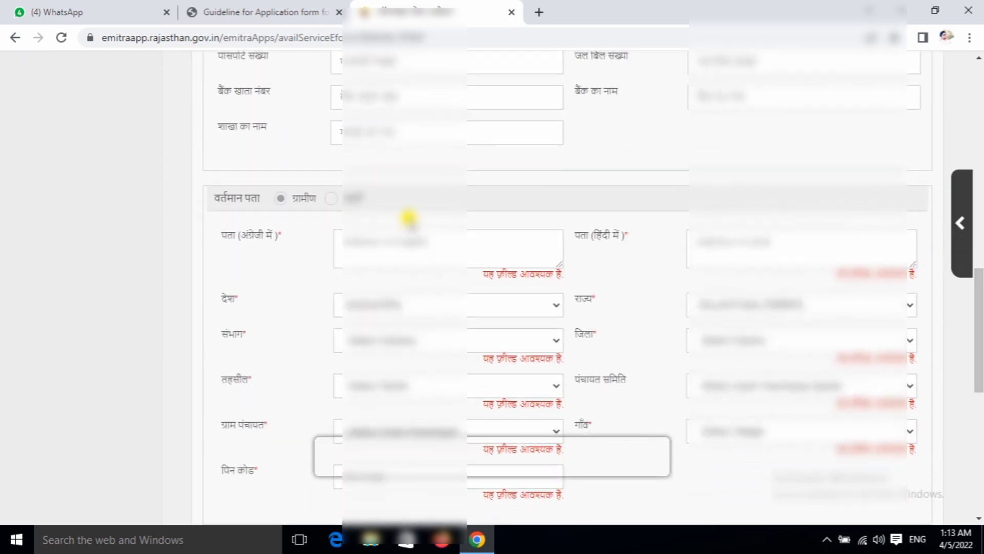
scroll(976, 268, "up", 5)
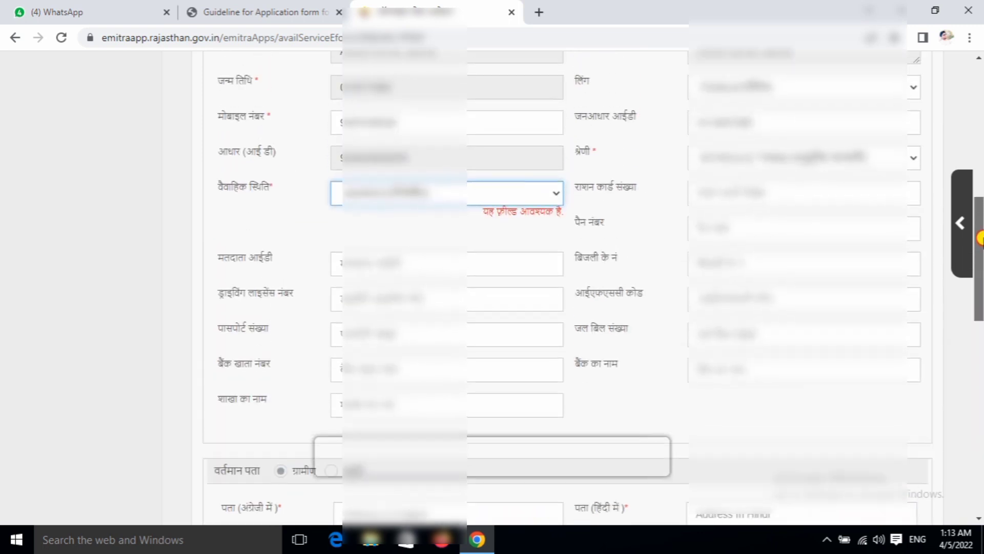
scroll(979, 282, "down", 2)
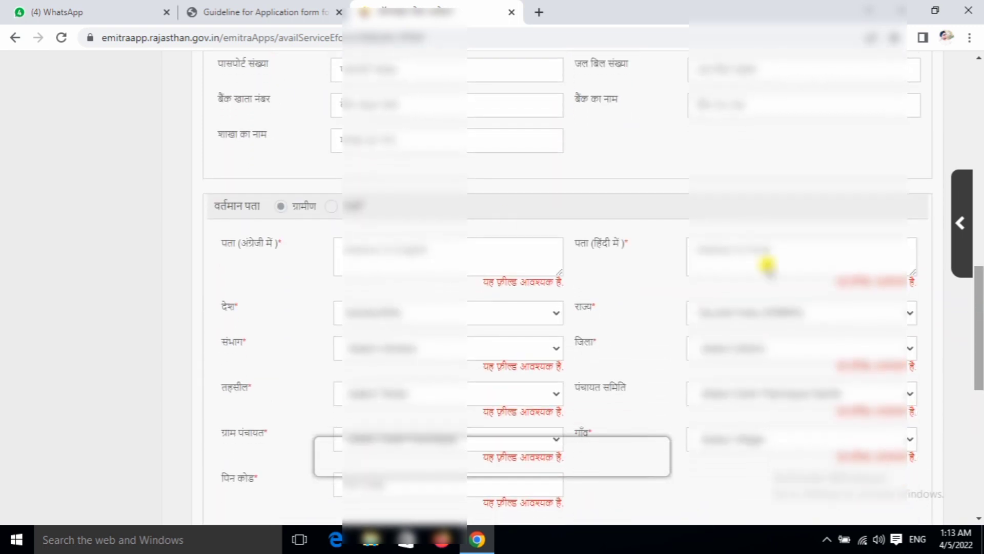
Keep the current address rural, copy it to the permanent address, and save the profile.
left_click(333, 207)
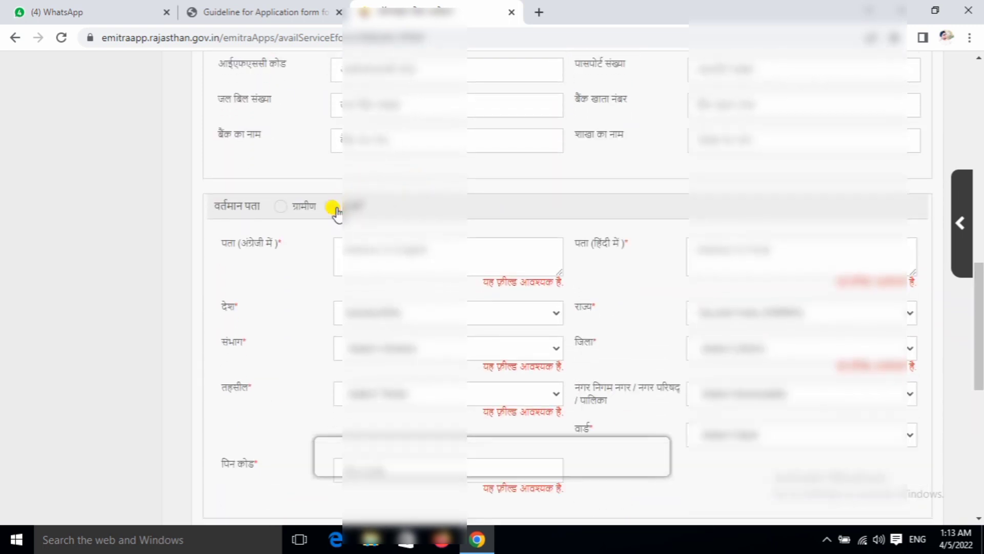
left_click(284, 208)
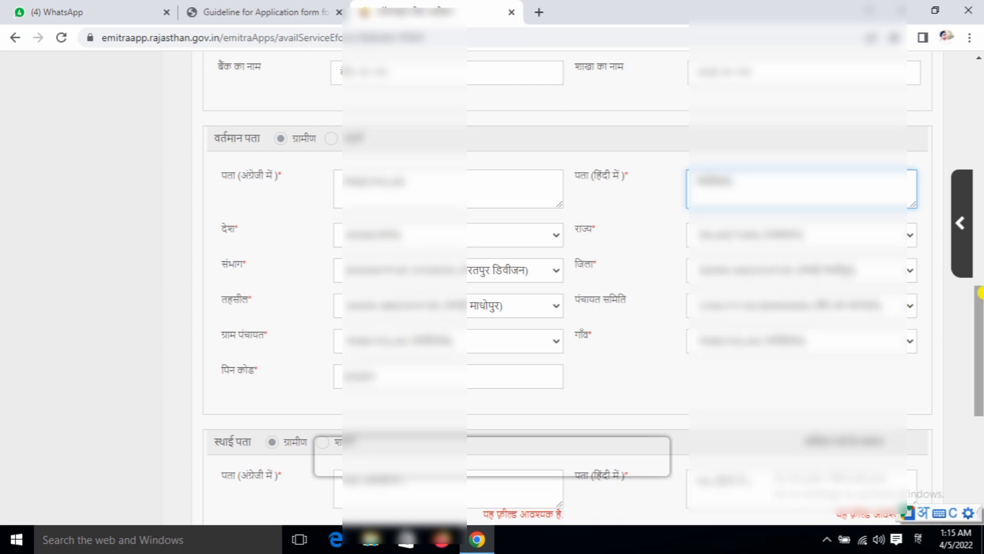
left_click_drag(980, 293, 979, 333)
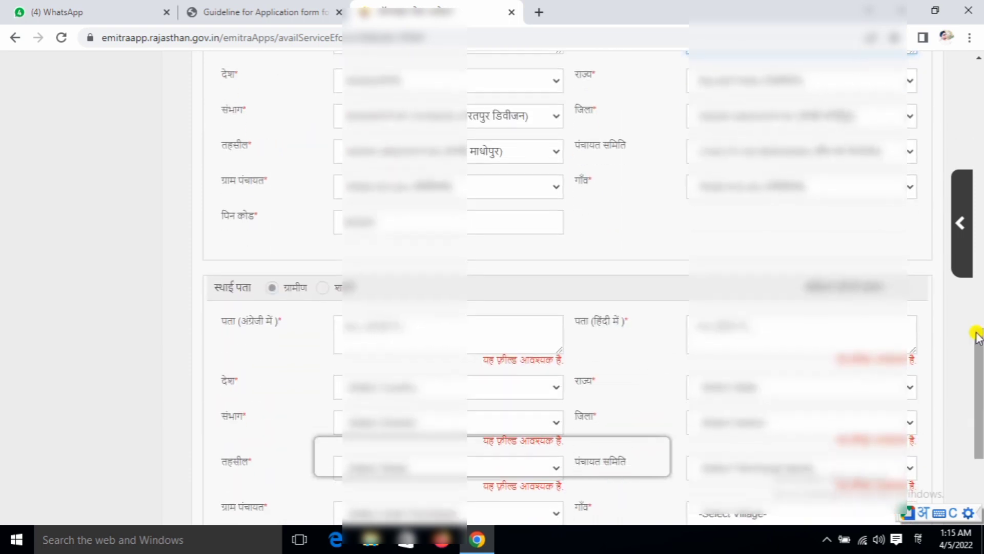
left_click(901, 289)
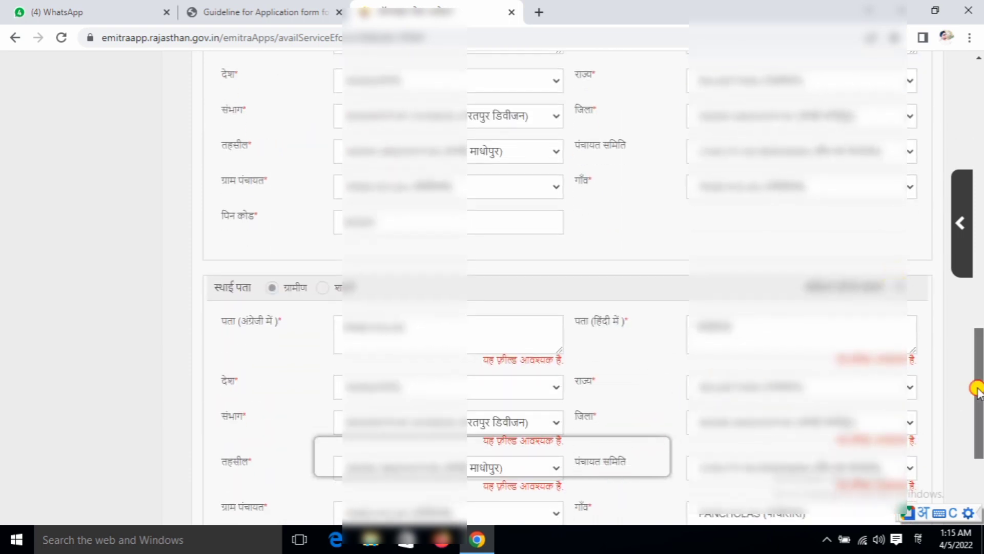
left_click_drag(975, 391, 975, 439)
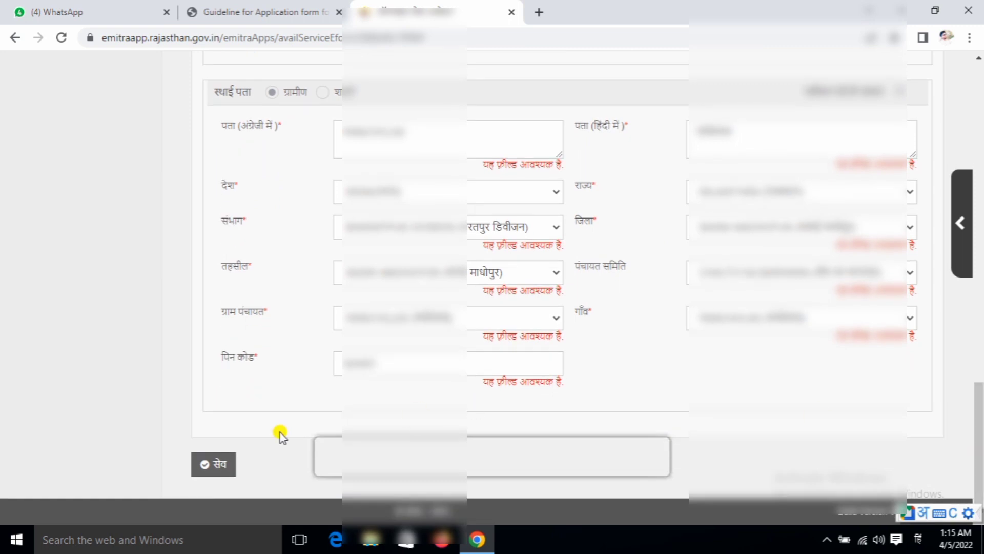
left_click(216, 463)
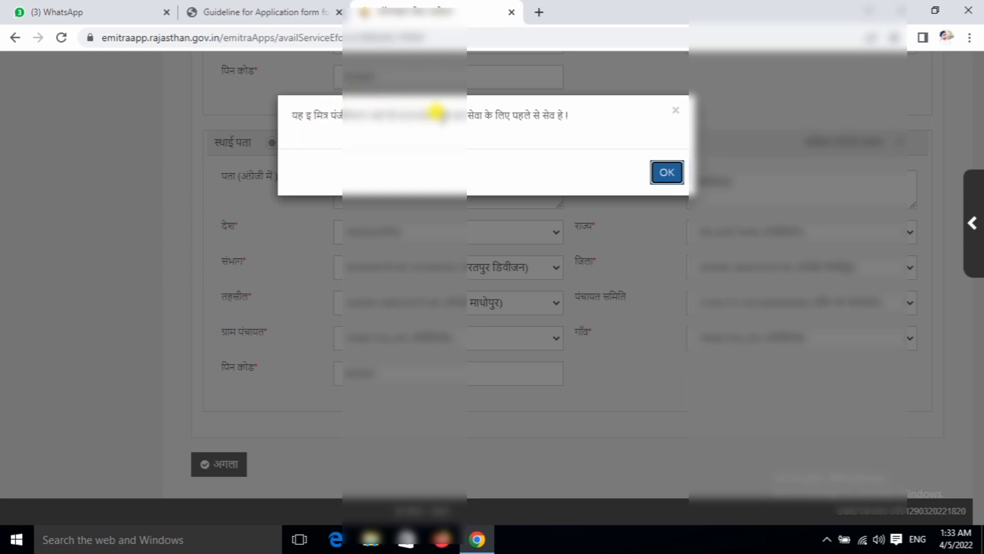
Dismiss the already-saved notice and continue with अगला to the NFSA appeal form.
left_click(664, 174)
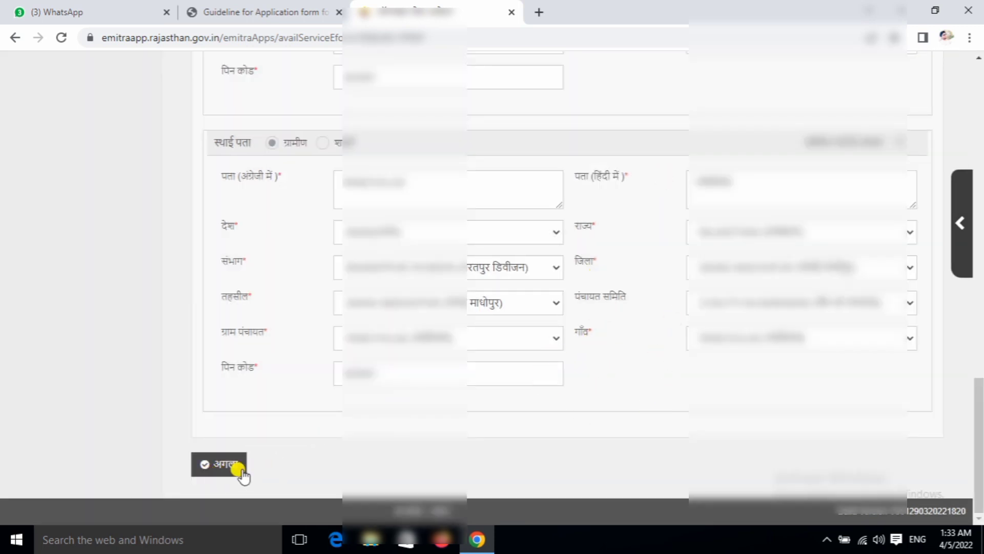
left_click(219, 464)
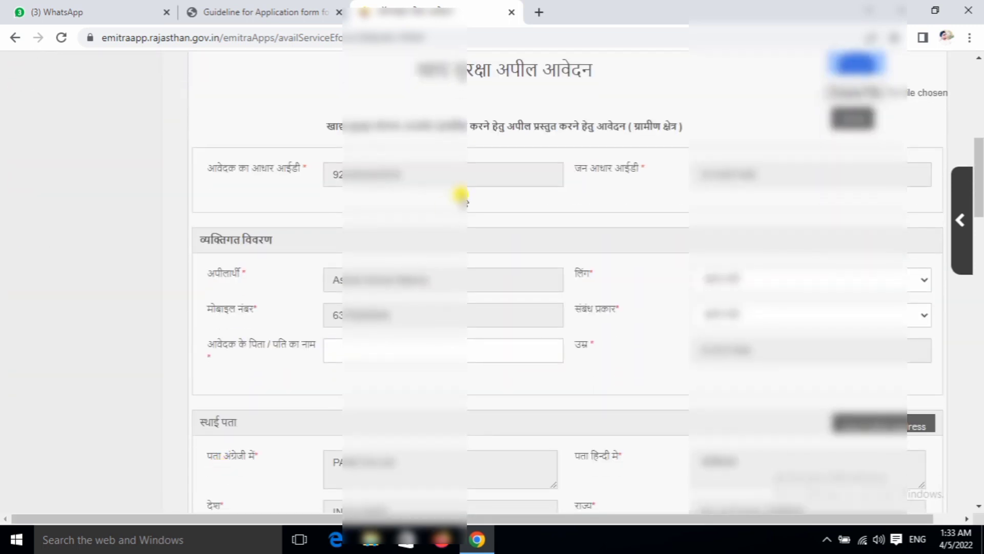
Choose the applicant's gender and relationship type on the appeal form.
scroll(461, 196, "up", 3)
scroll(461, 196, "down", 3)
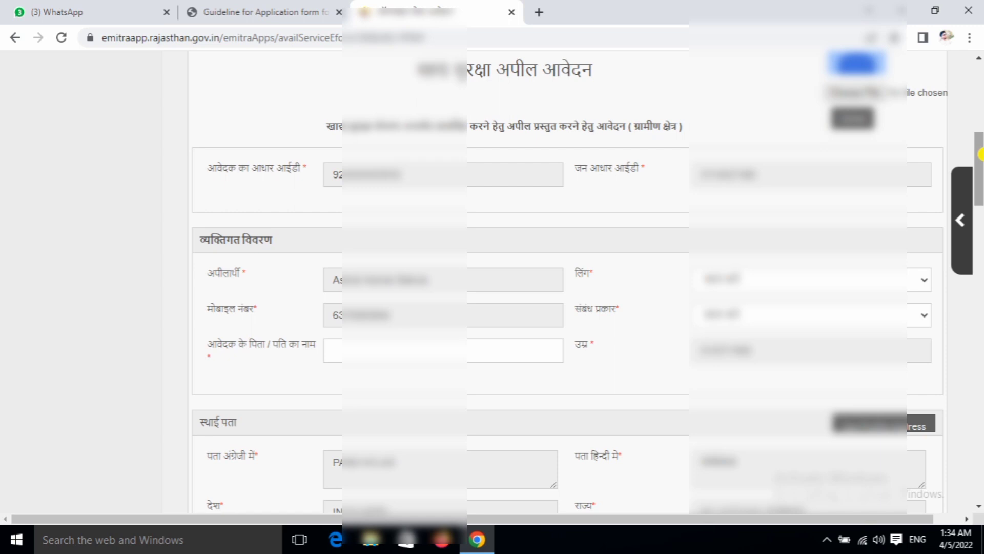
left_click(795, 280)
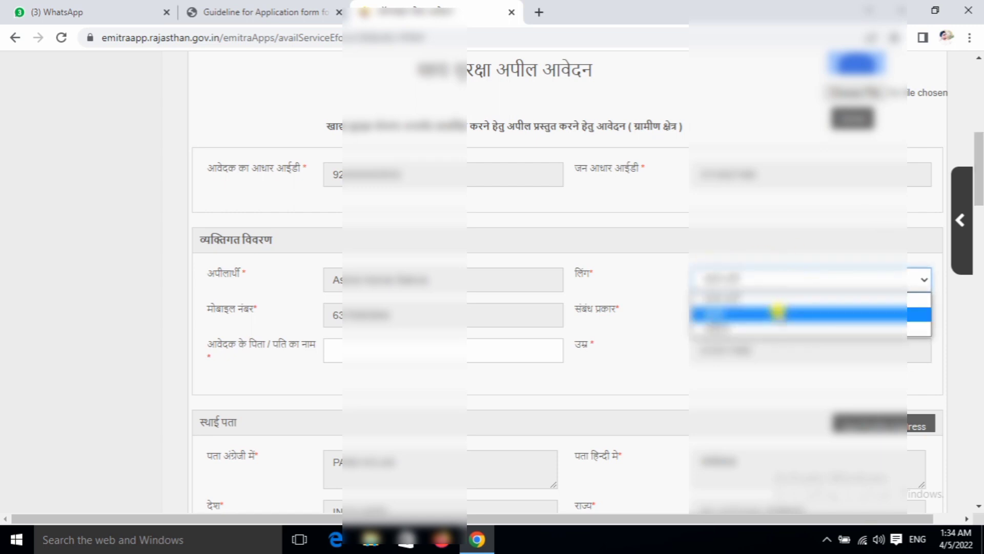
left_click(778, 311)
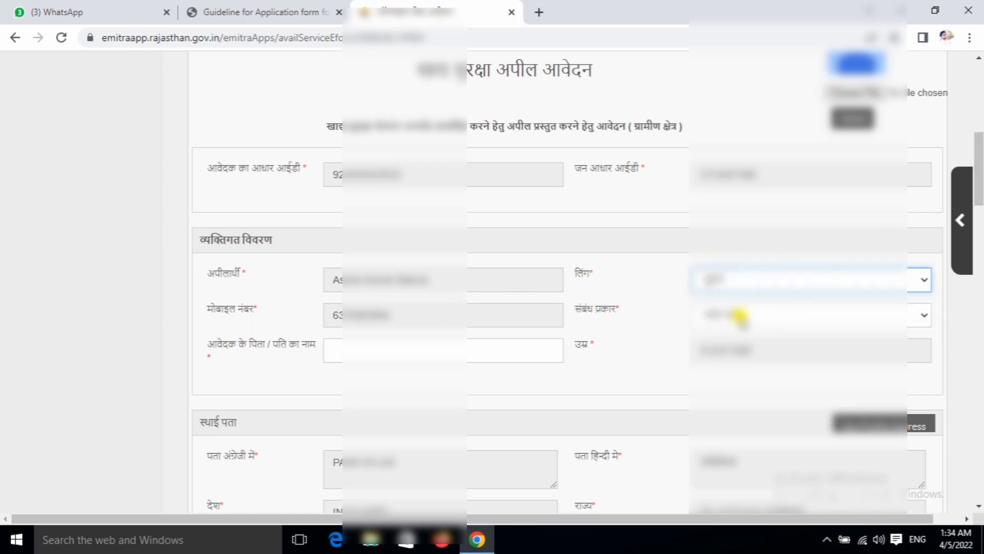
left_click(740, 316)
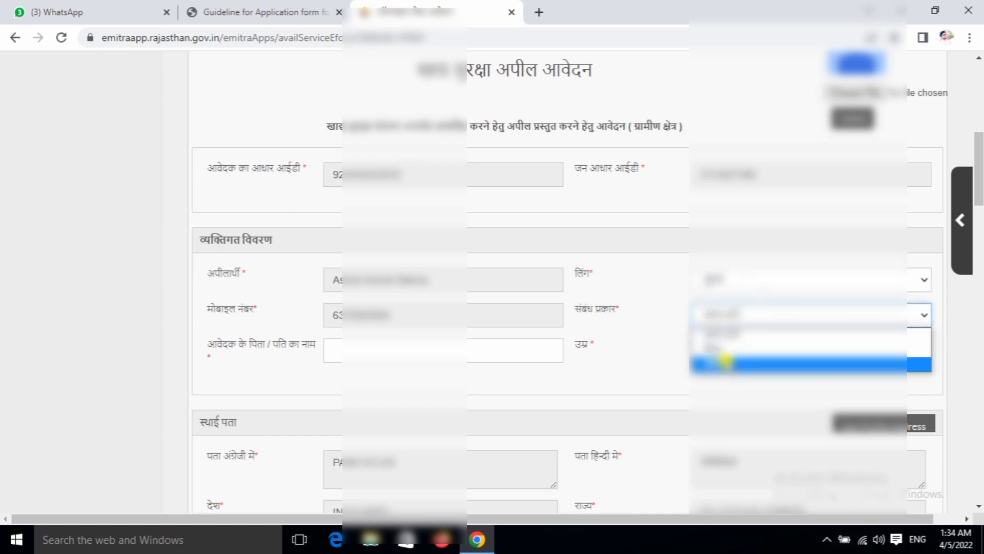
left_click(727, 350)
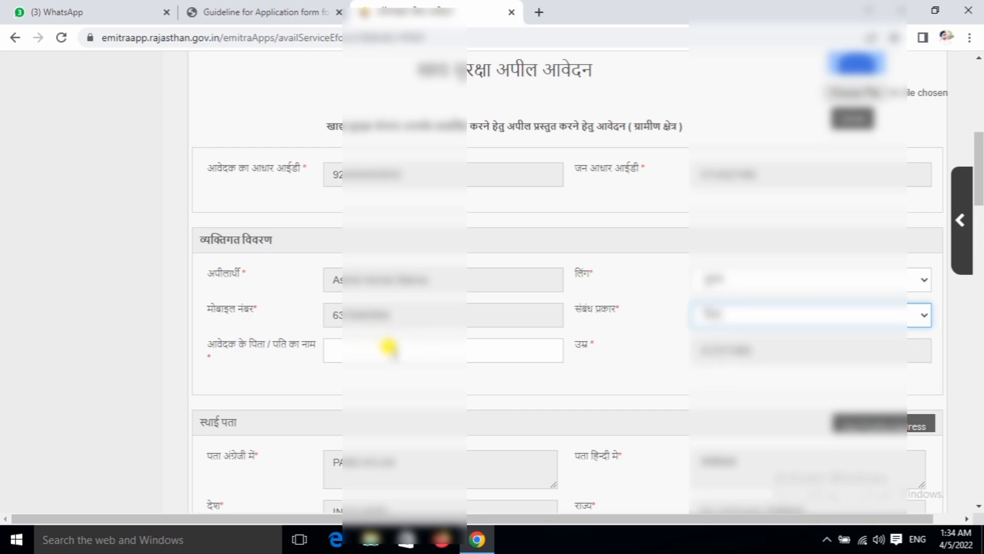
Enter the father's/husband's name in Hindi script using Hindi keyboard input.
left_click(389, 346)
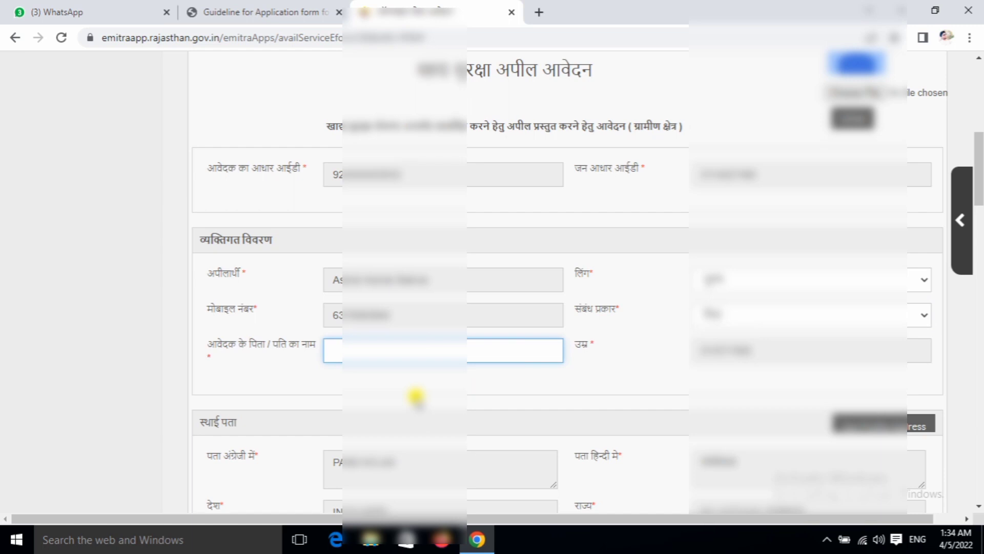
key("alt+shift")
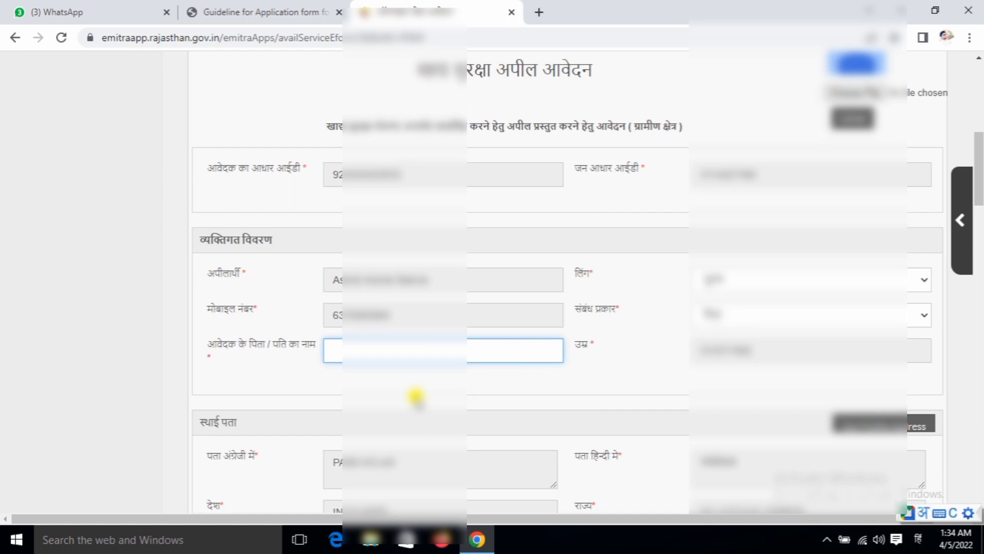
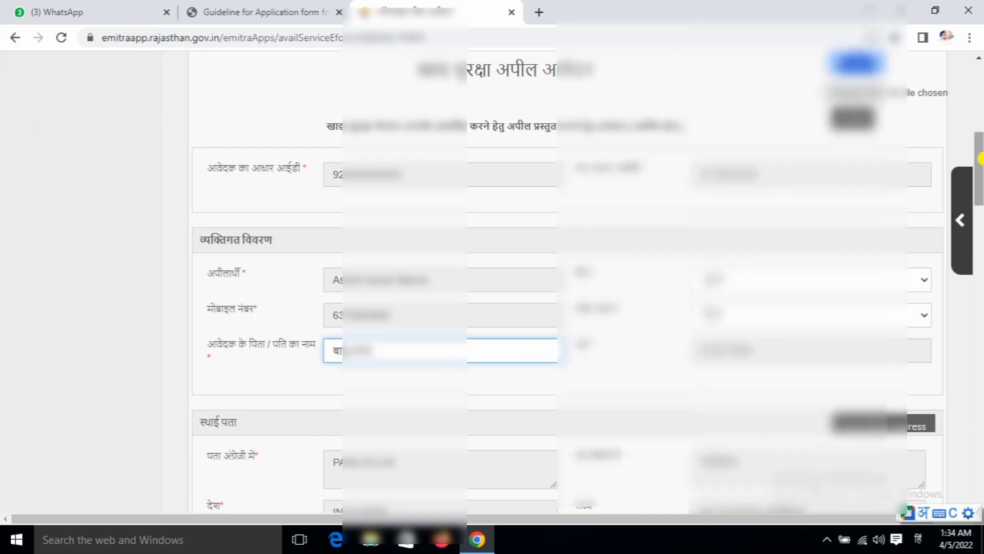
left_click_drag(980, 159, 980, 262)
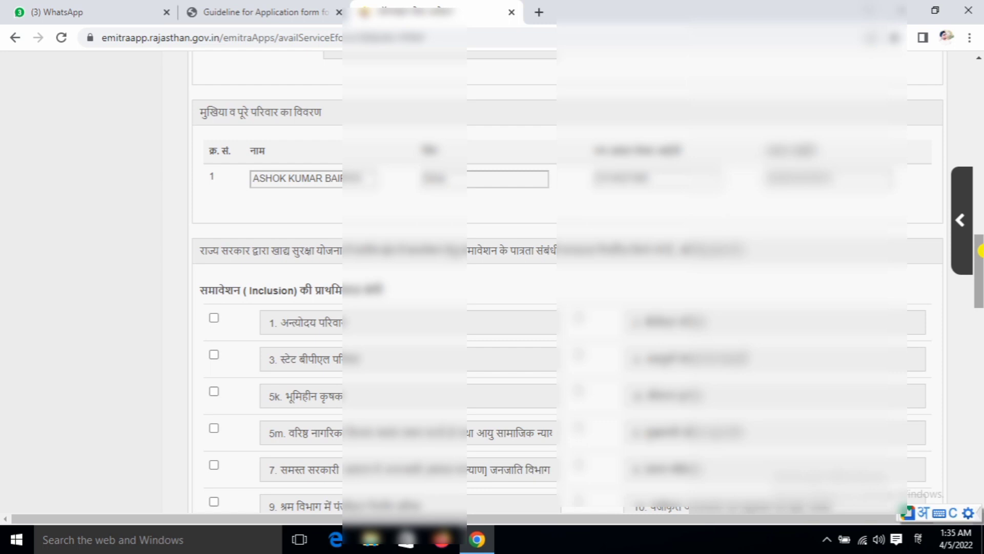
Tick inclusion category 9, registered construction workers of the labour department.
left_click(982, 250)
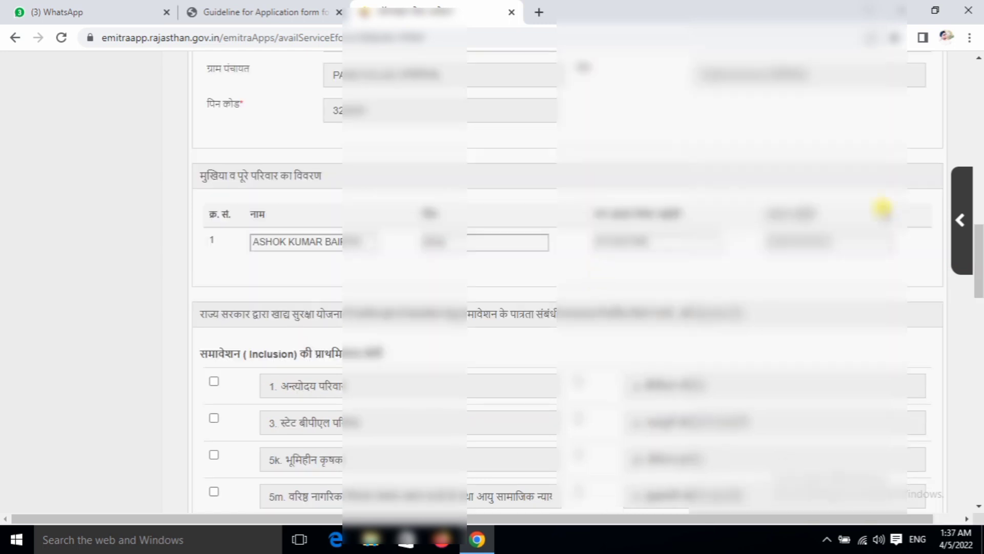
left_click(980, 243)
left_click_drag(980, 243, 979, 287)
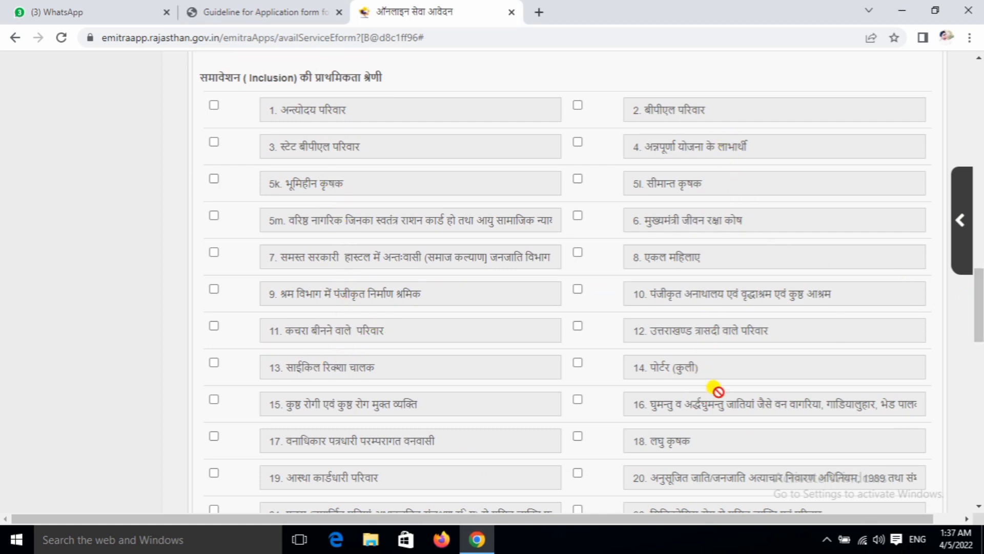
left_click_drag(979, 317, 980, 345)
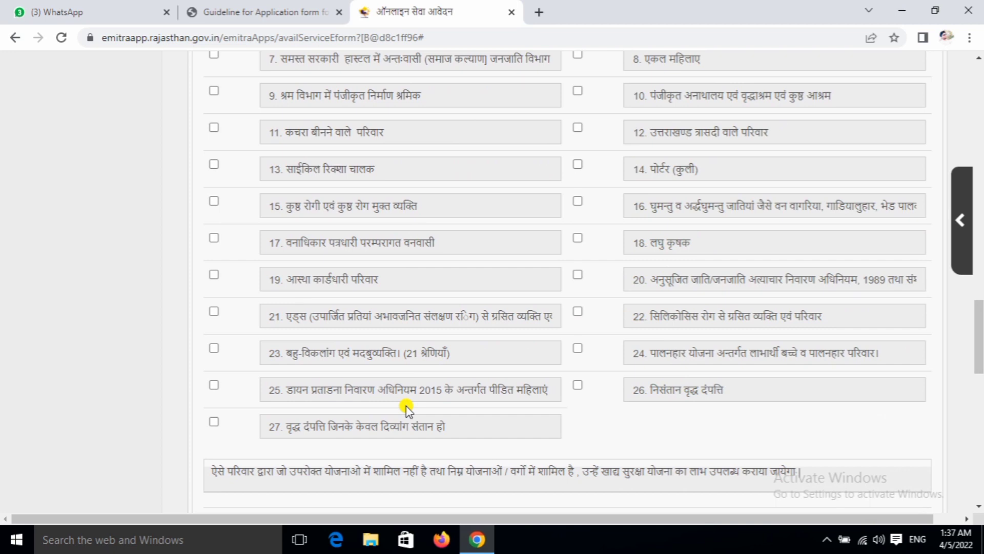
left_click(214, 91)
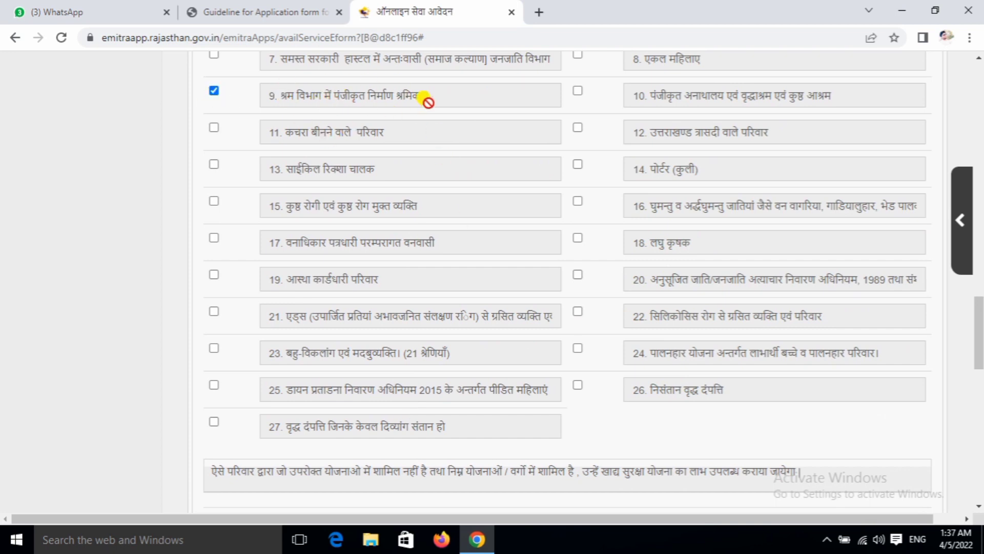
left_click_drag(979, 328, 979, 381)
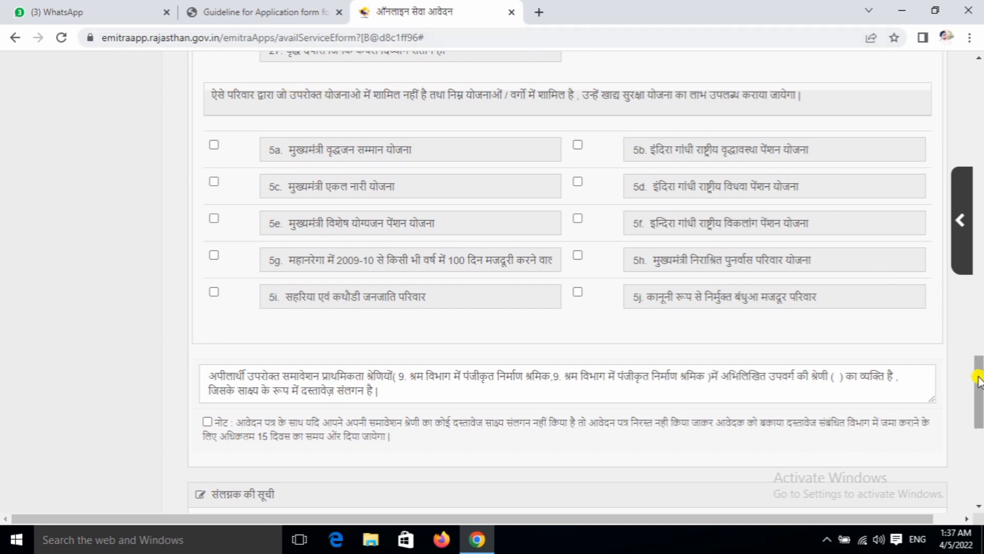
left_click_drag(978, 379, 977, 361)
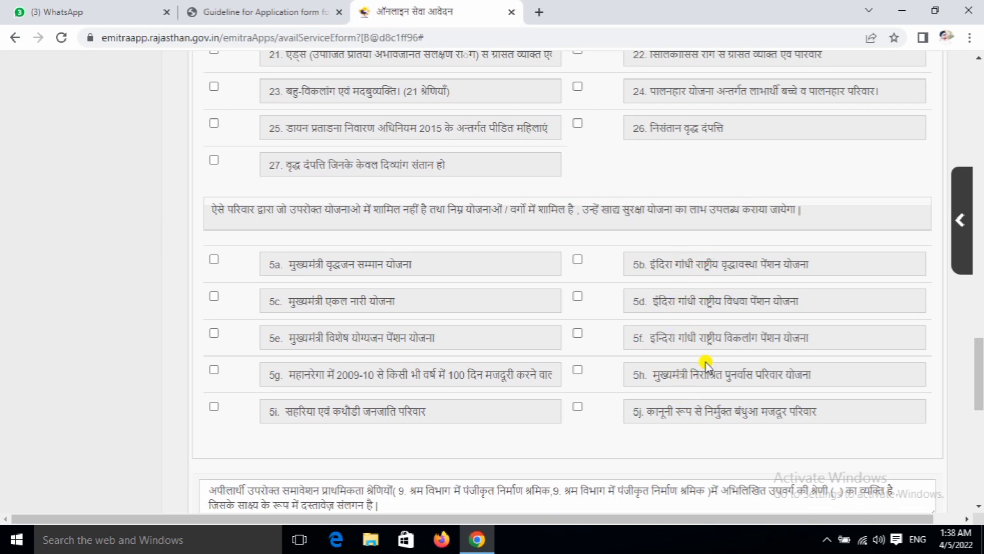
scroll(980, 386, "down", 7)
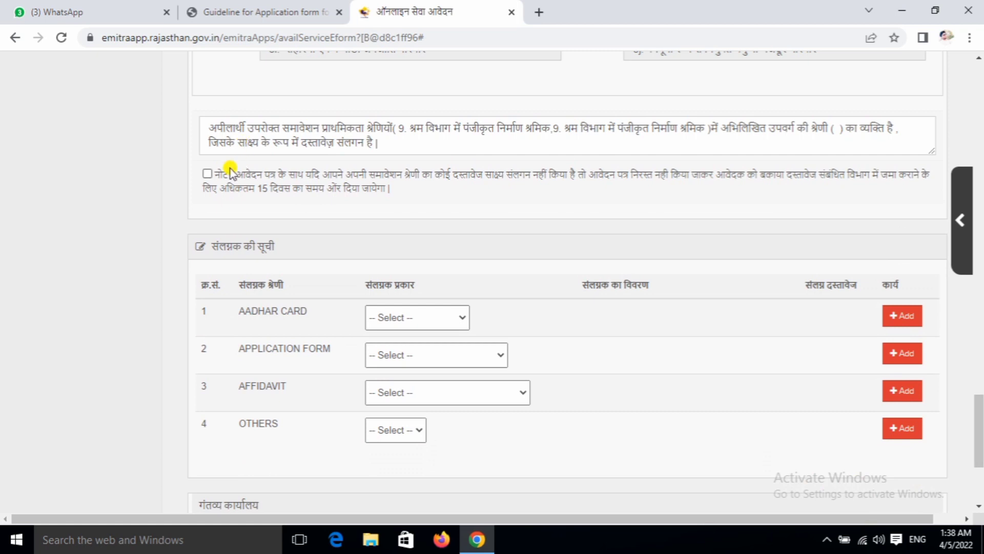
Tick the note about submitting evidence later and set the Aadhaar row to Applicant Aadhar no.
left_click(207, 175)
left_click_drag(979, 415, 980, 446)
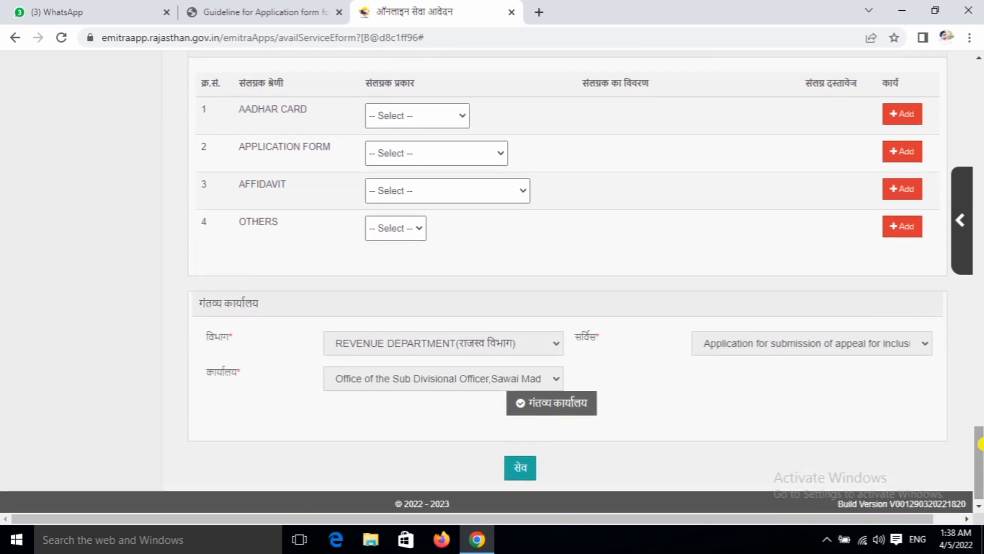
left_click(412, 118)
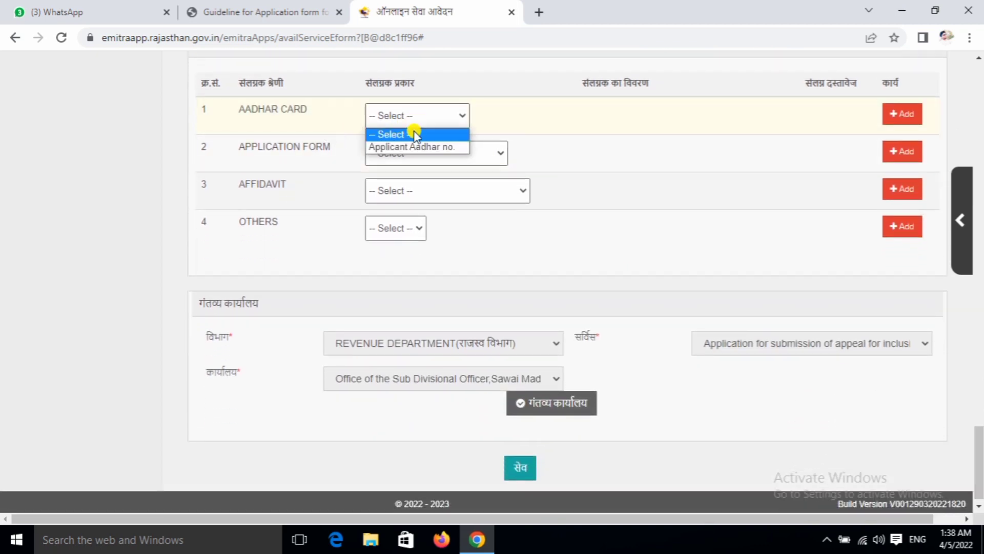
left_click(414, 147)
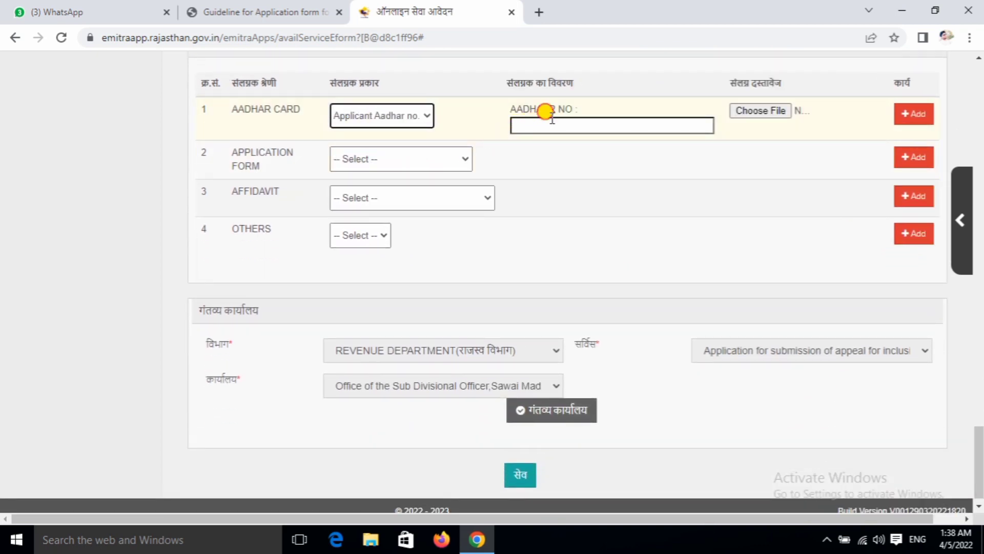
left_click(548, 119)
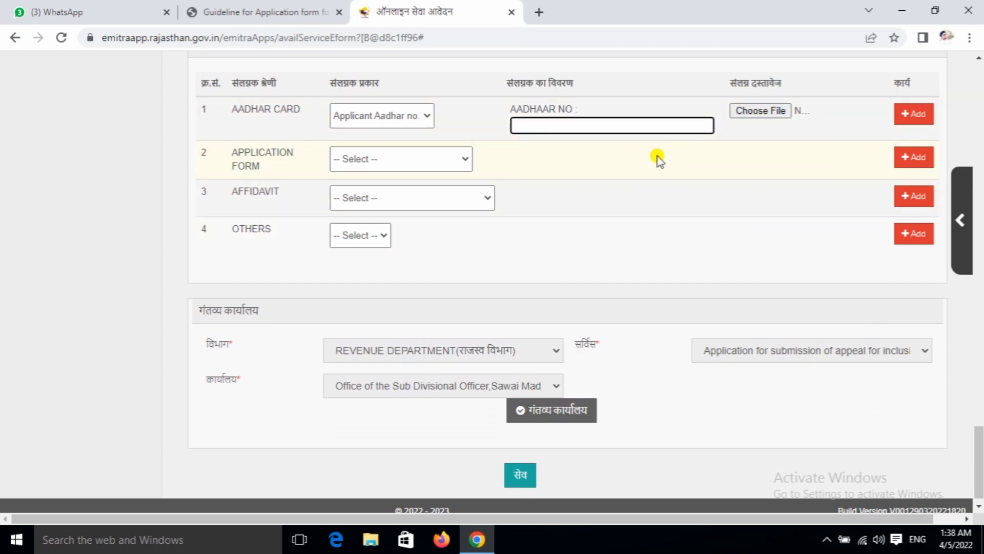
Set the second attachment to Scan Copy of application form, named APPLICATION FORM.
left_click(392, 166)
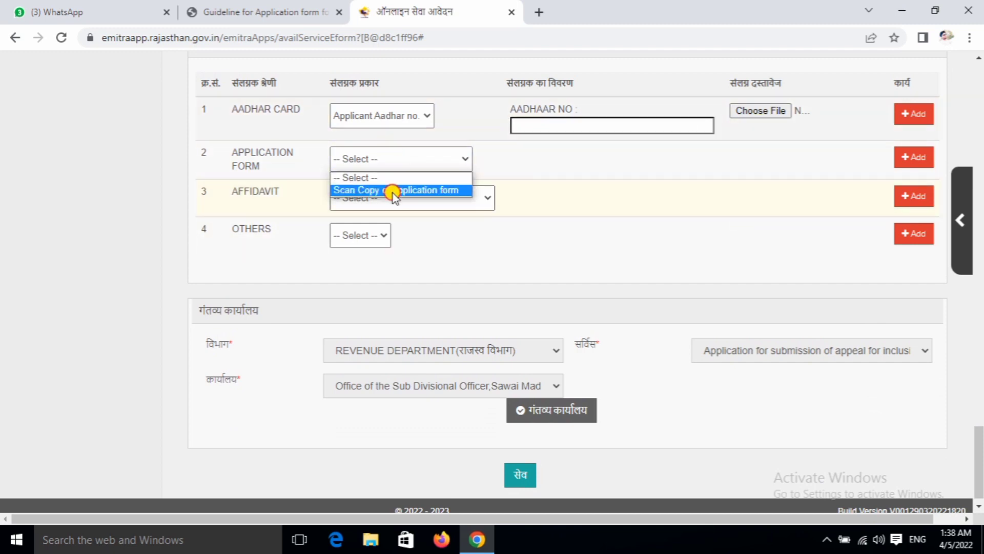
left_click(391, 191)
left_click(557, 169)
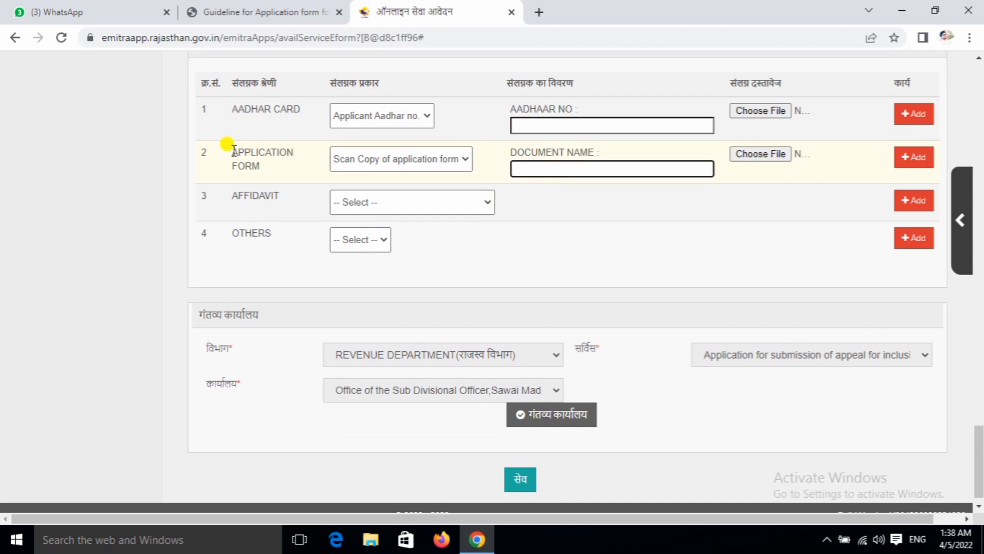
left_click_drag(230, 149, 531, 161)
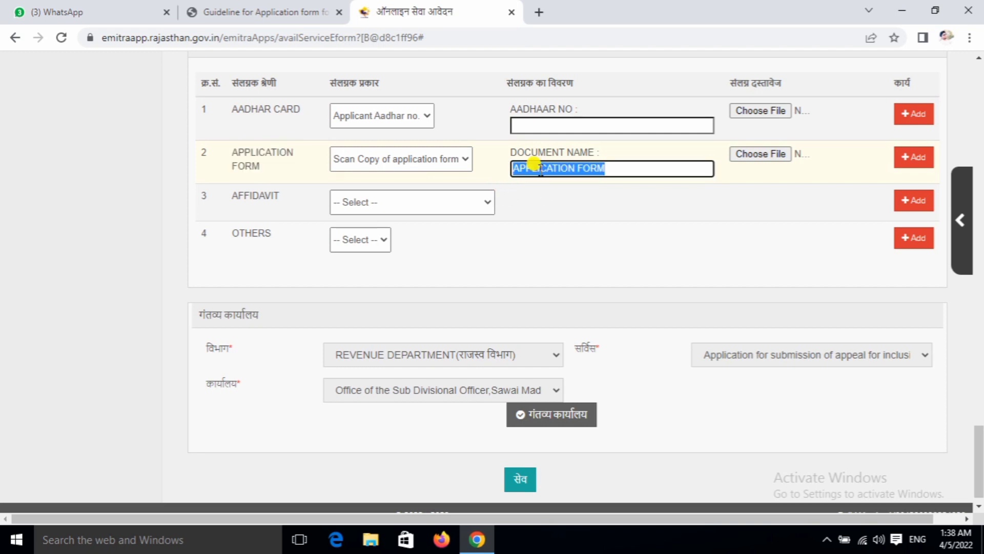
left_click(620, 176)
Set the affidavit row to Concert or Affadivit of Nodal Officer named AFFIDAVIT, and the fourth row to Others.
left_click(475, 210)
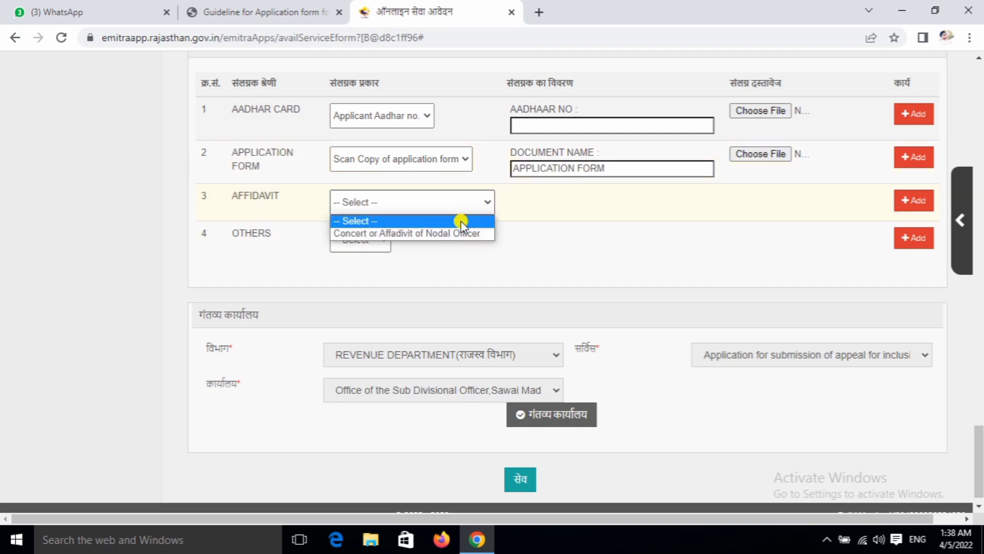
left_click(456, 234)
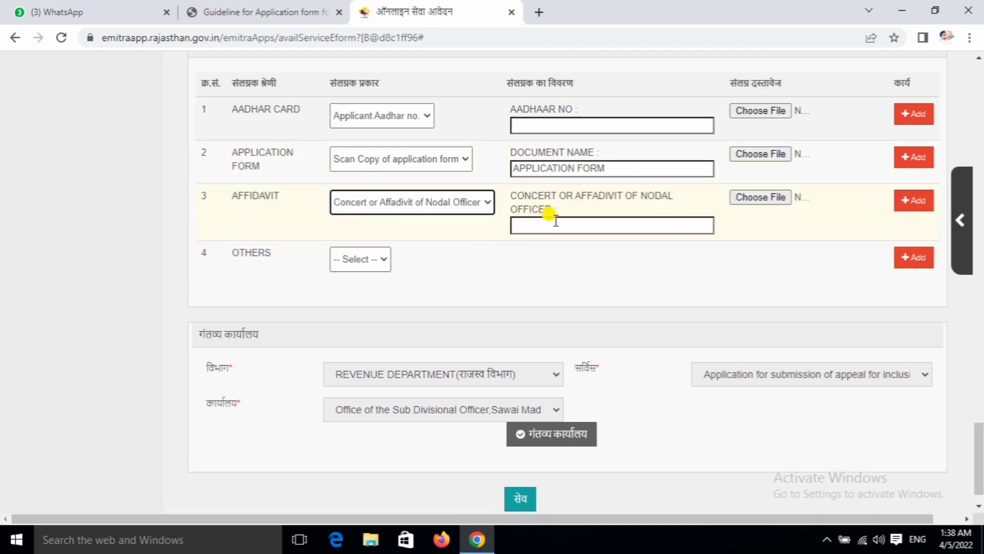
left_click_drag(288, 197, 521, 221)
left_click(356, 260)
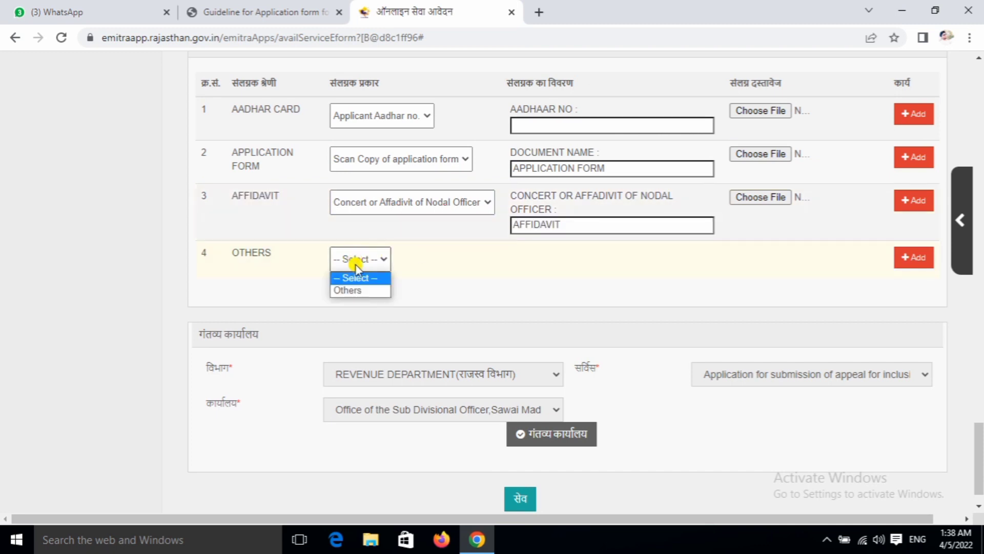
left_click(359, 287)
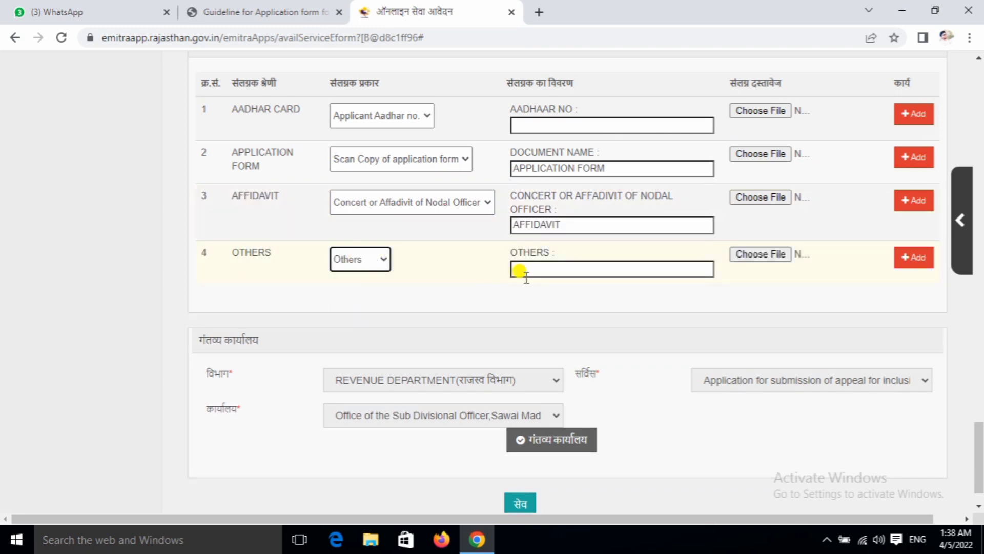
scroll(980, 448, "down", 1)
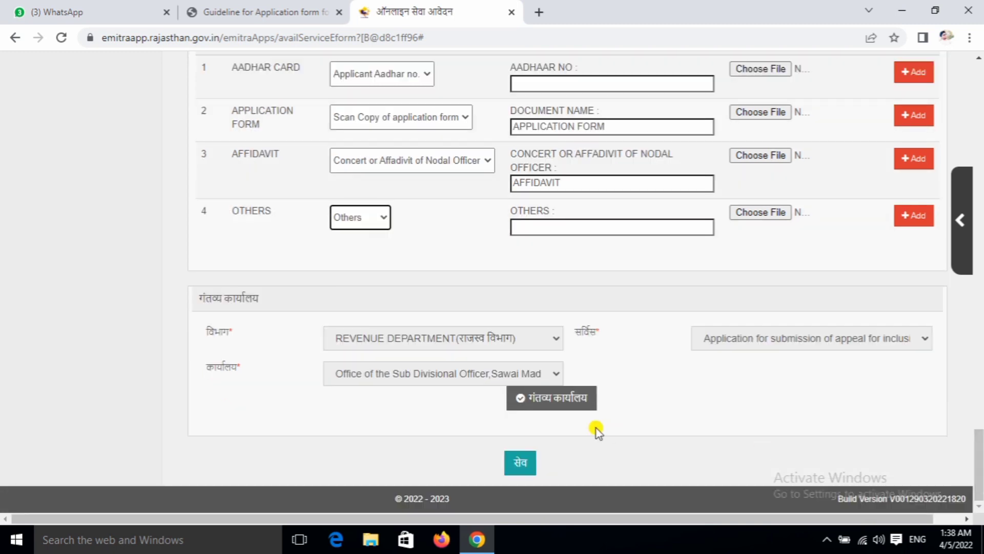